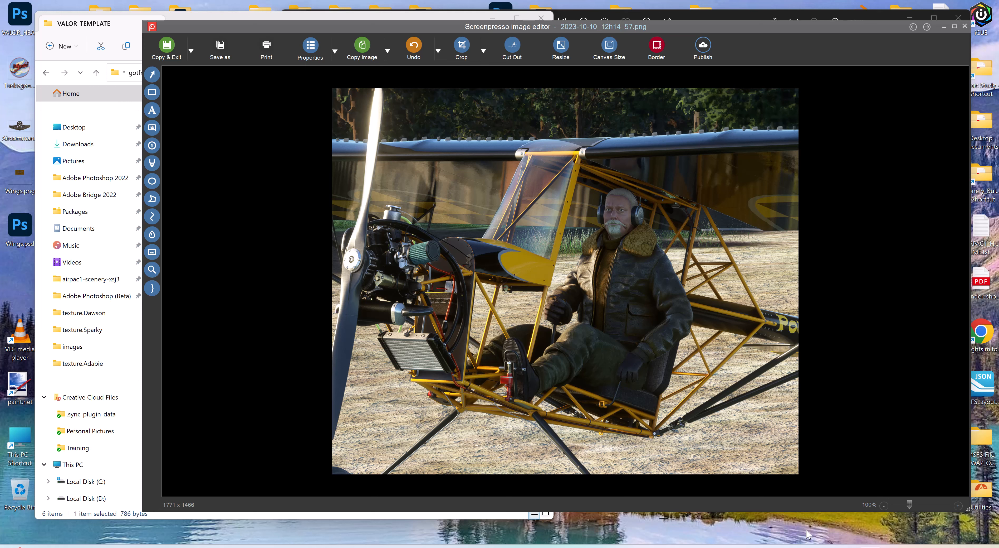
- Open the images folder inside VALOR-TEMPLATE and view TEMPLATE.png, closing the picture when finished
click(25, 444)
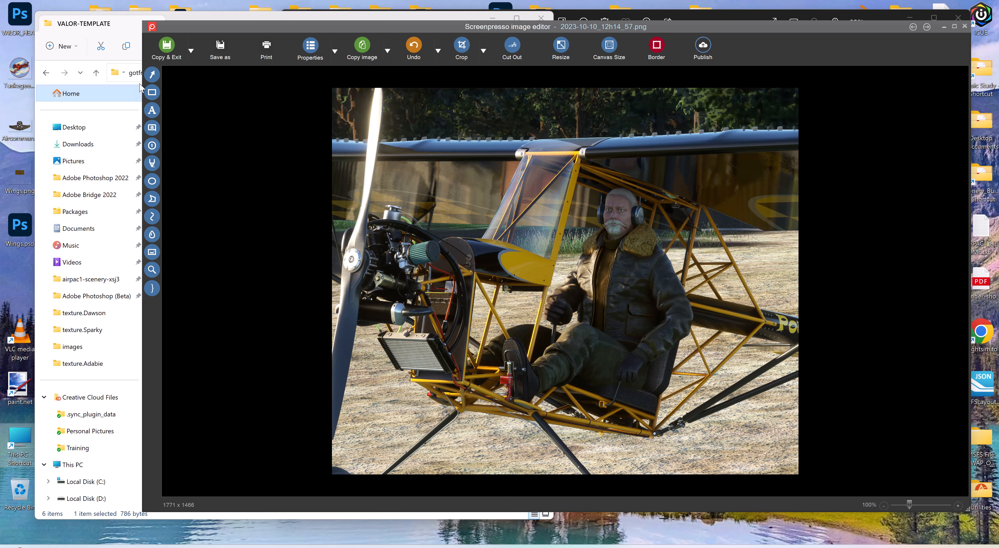
click(129, 31)
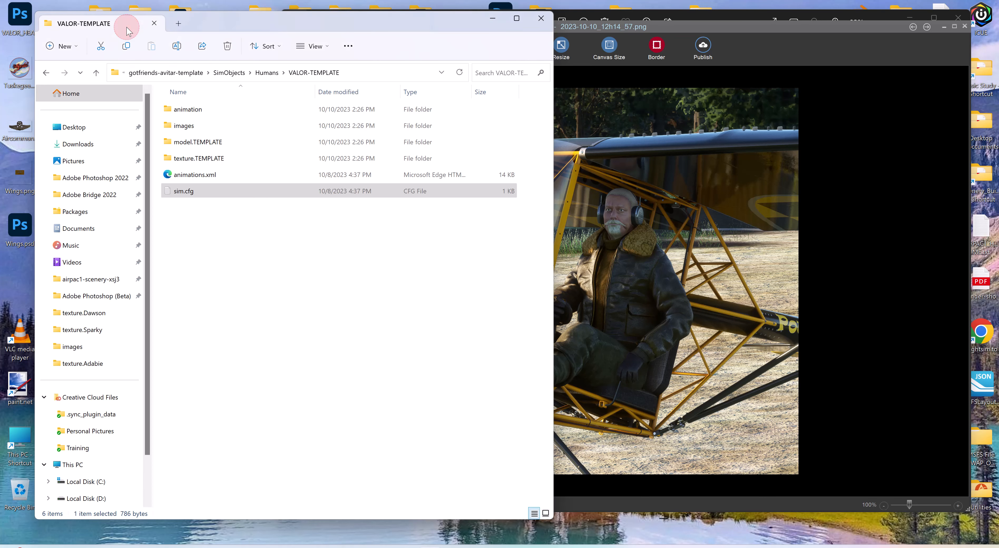
double_click(182, 126)
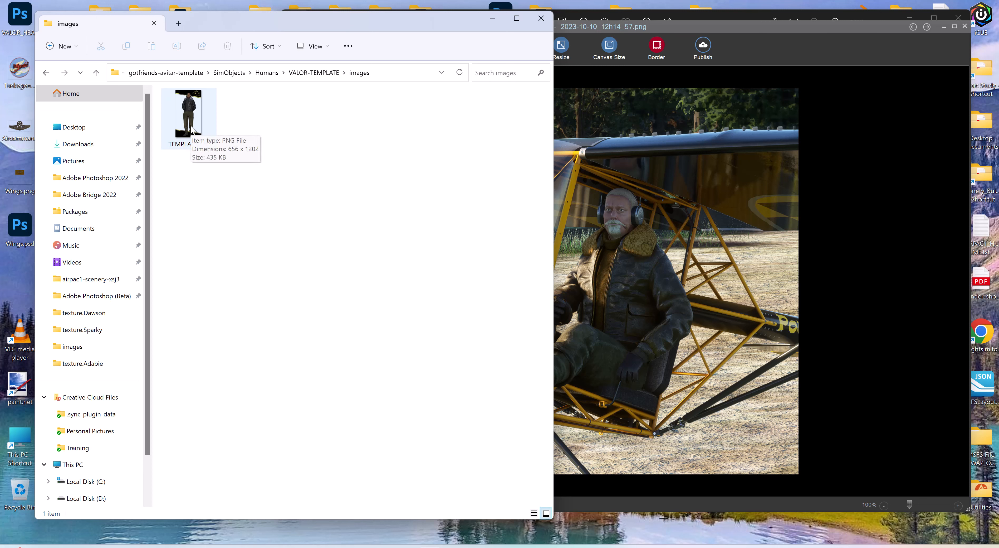
double_click(186, 132)
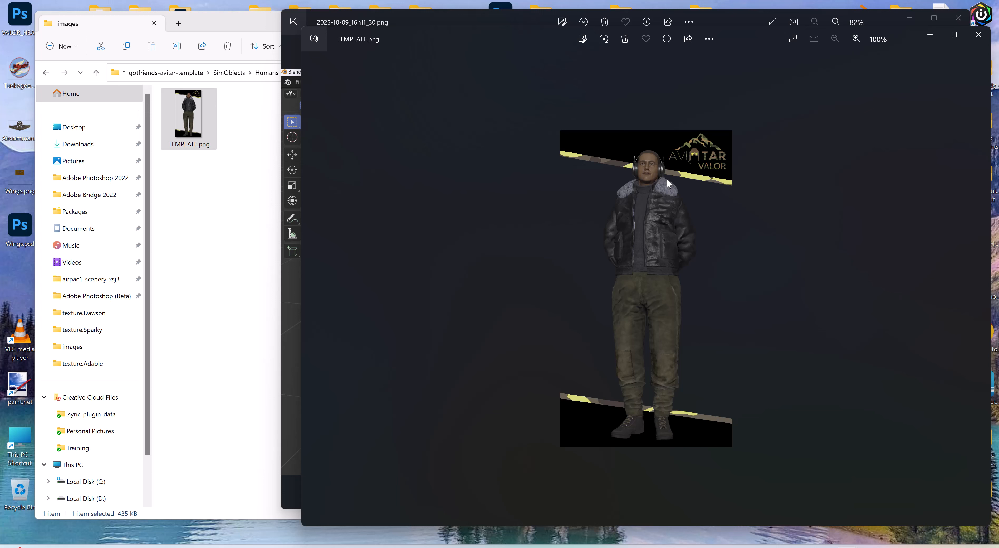
click(978, 39)
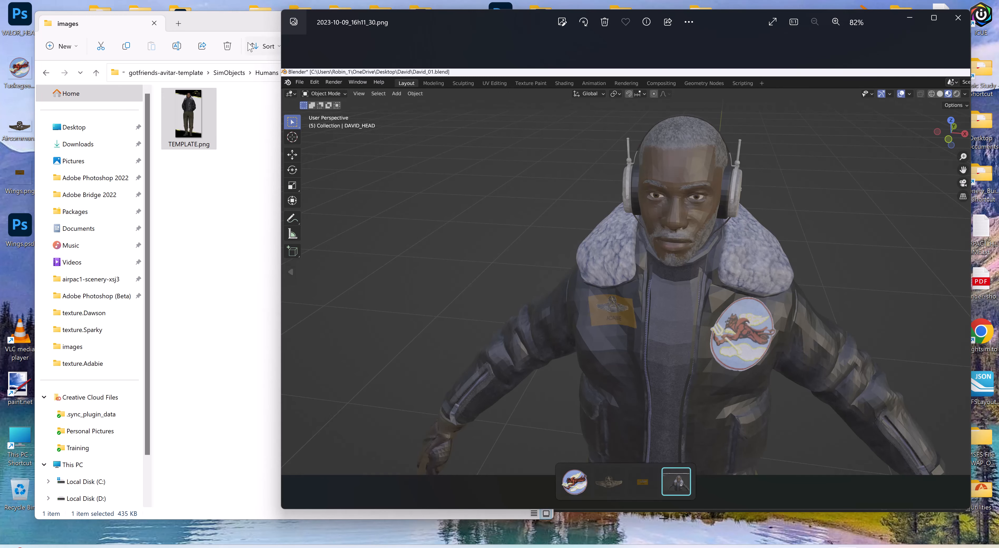
- Narrow the images folder window and shift the Blender screenshot over to overlap it
click(234, 24)
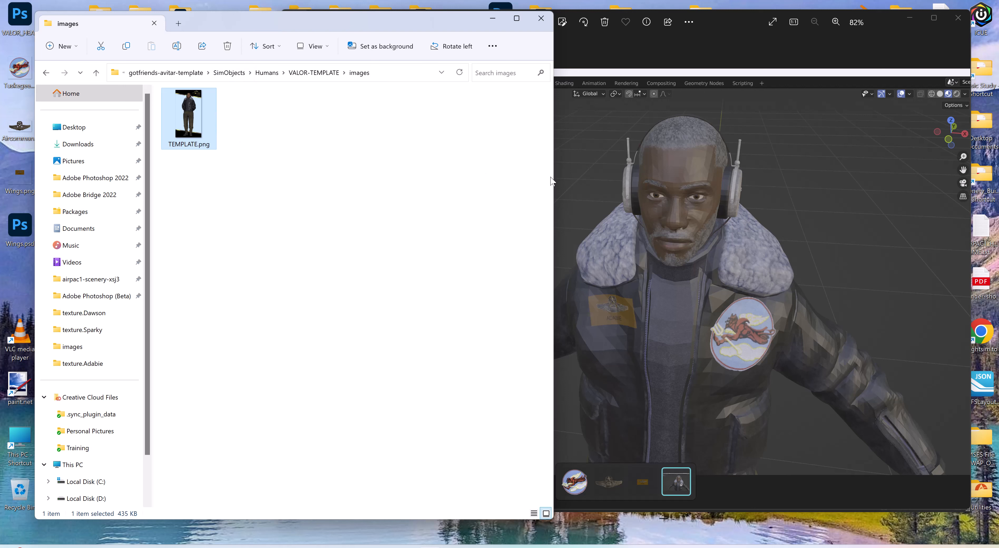
drag(554, 174, 277, 197)
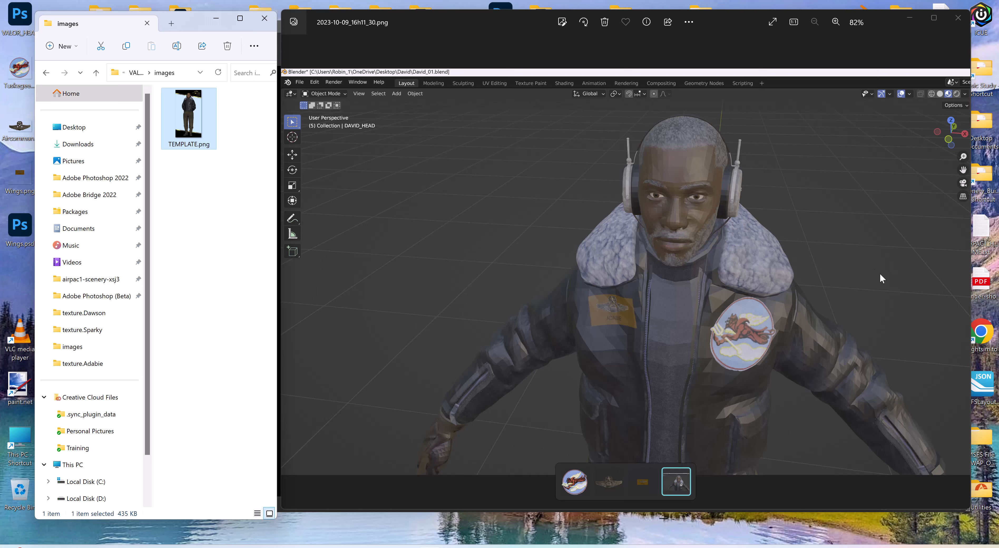
drag(720, 28, 600, 25)
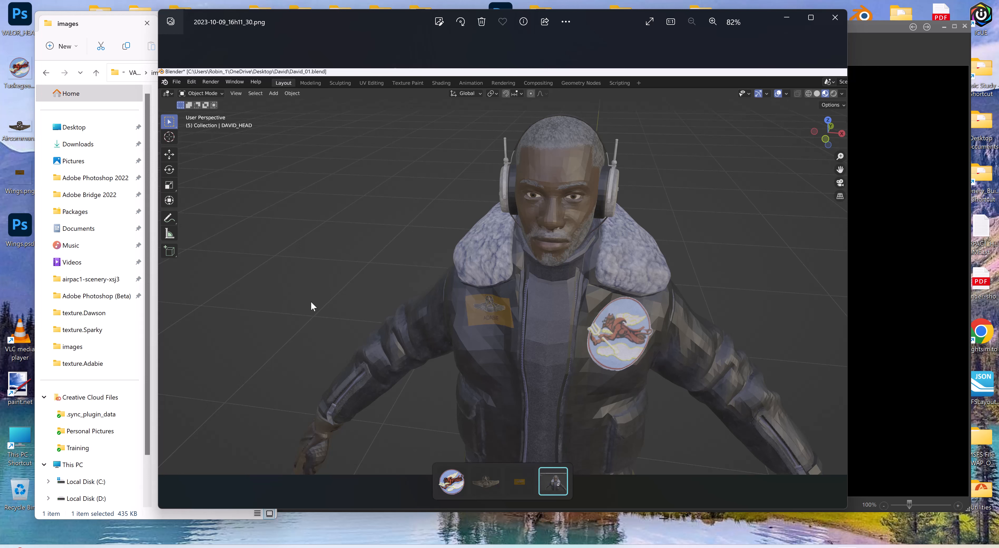
- View the patch images Aircommand_Wings.png and Tuskegee.png from the desktop, closing each one after viewing
double_click(21, 127)
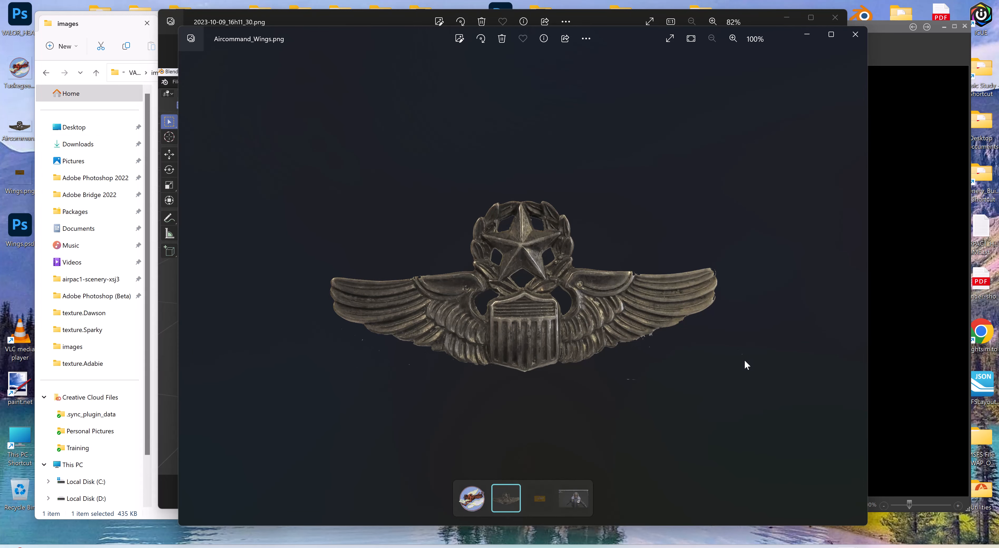
click(856, 34)
double_click(20, 73)
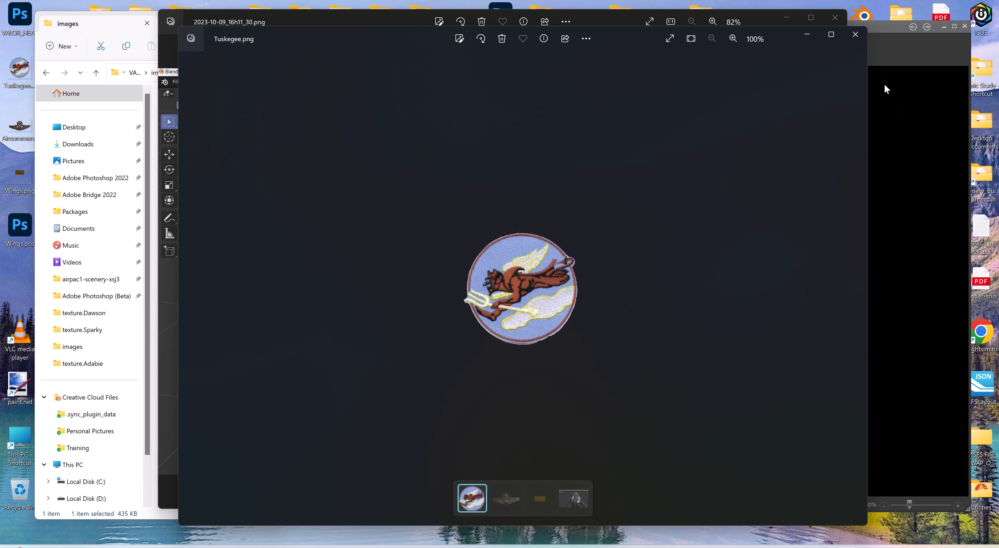
click(854, 35)
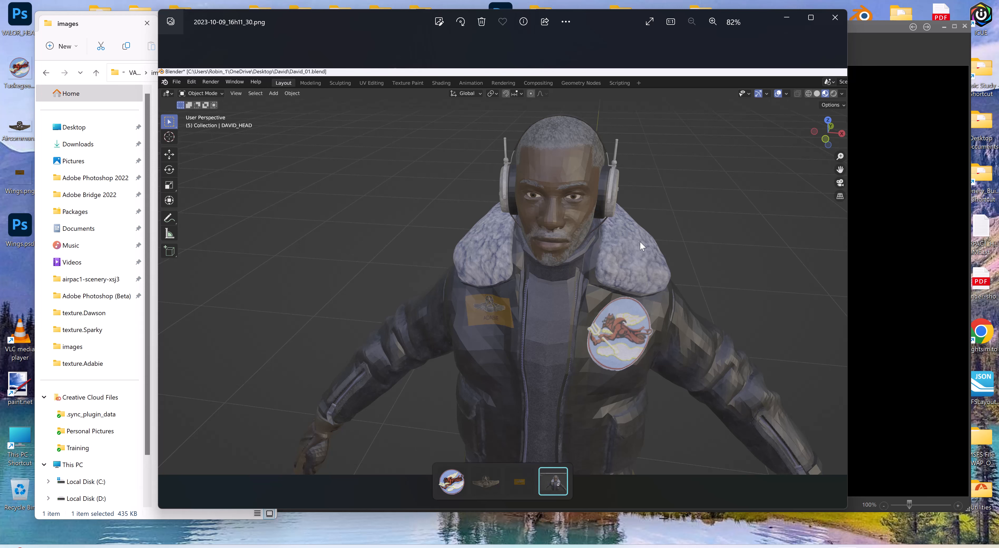
- Close the Blender screenshot and both Screenpresso windows, leaving only the images folder window open near the middle of the desktop
click(835, 18)
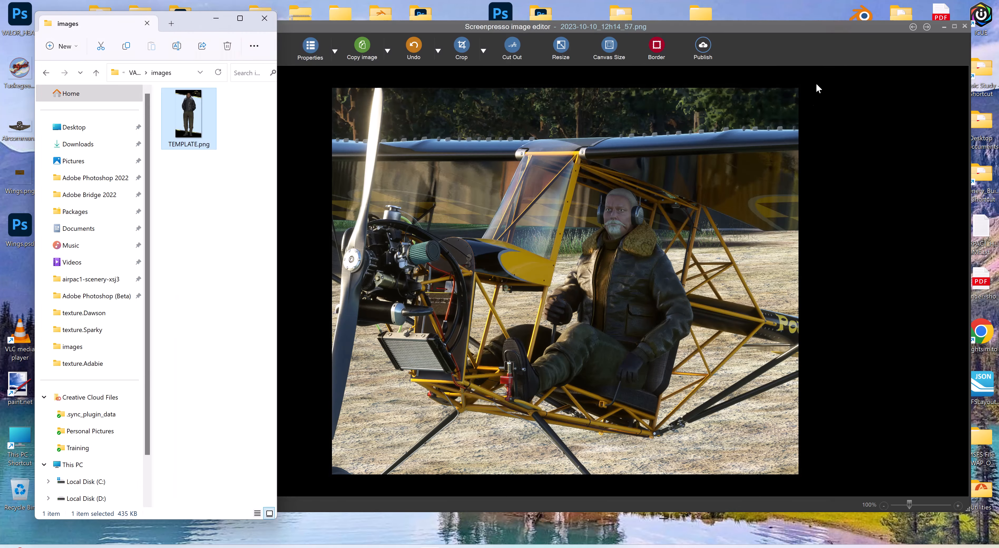
click(965, 27)
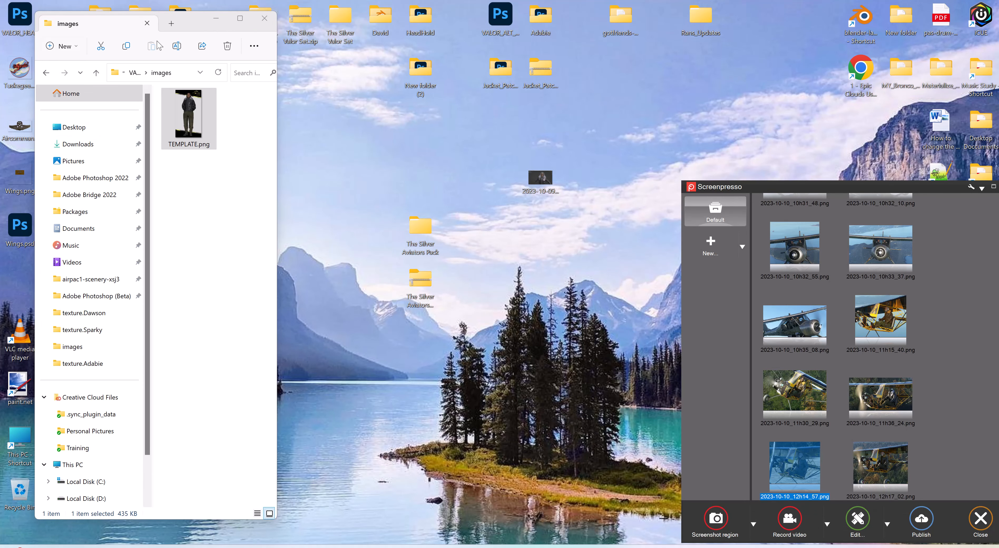
drag(189, 29, 511, 48)
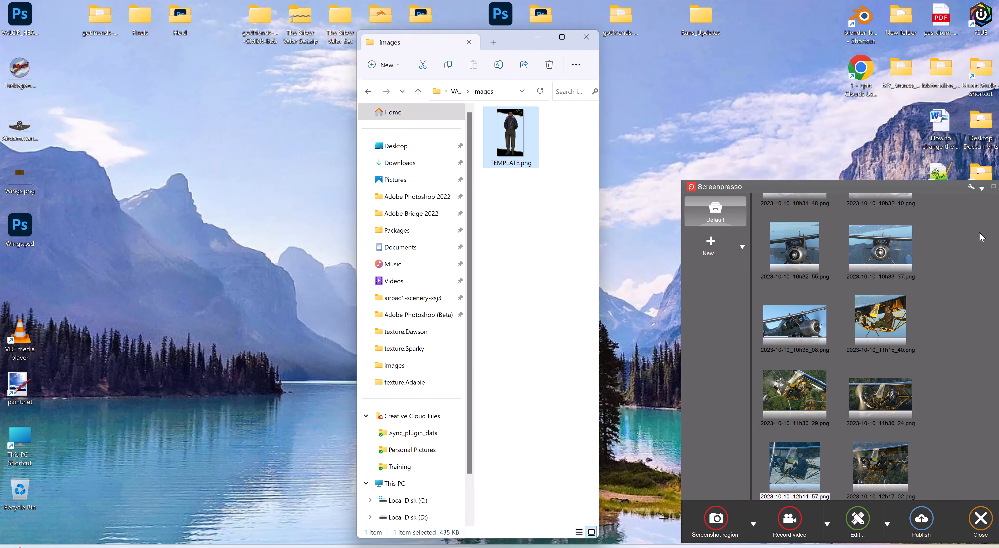
click(981, 519)
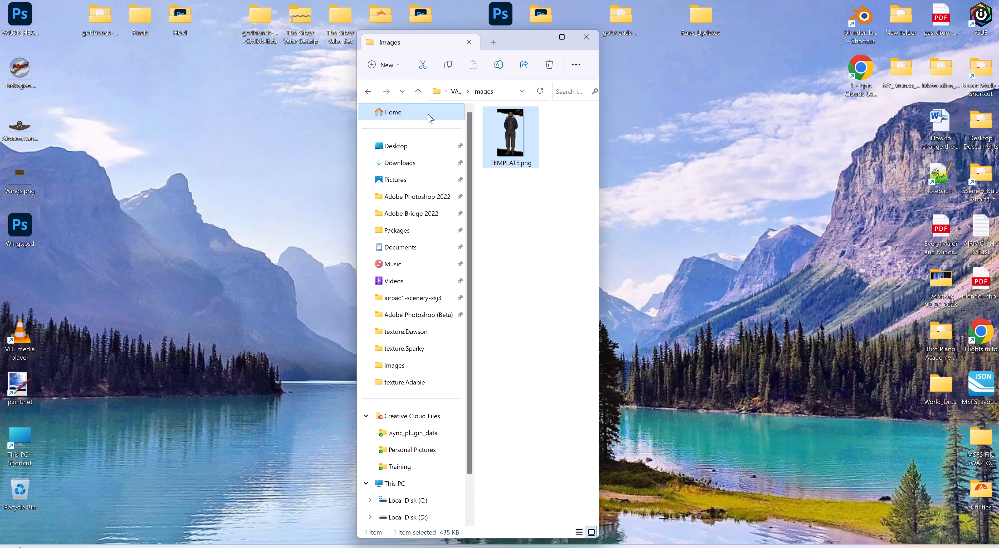
- Return to the VALOR-TEMPLATE folder and widen and reposition its window so the file details columns are shown
click(419, 93)
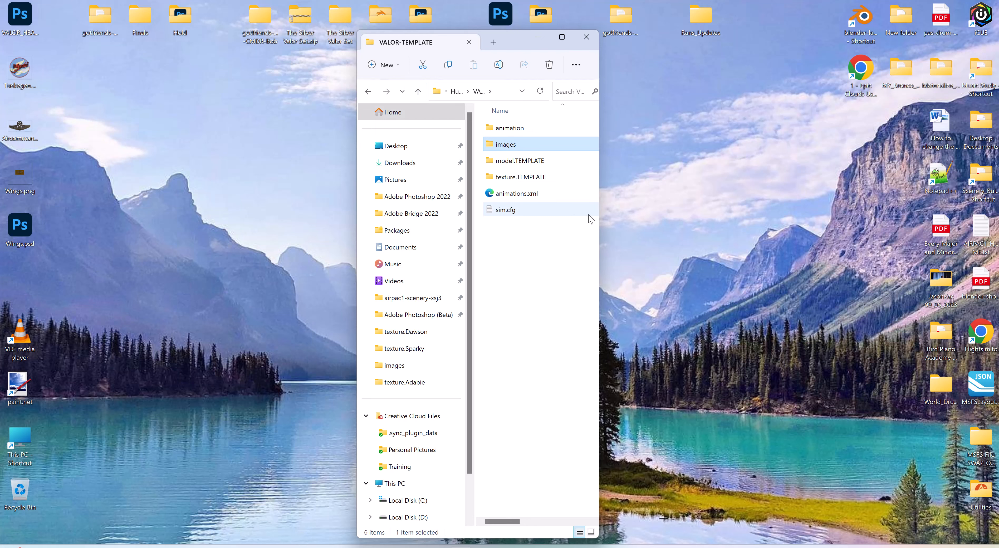
drag(599, 206, 834, 185)
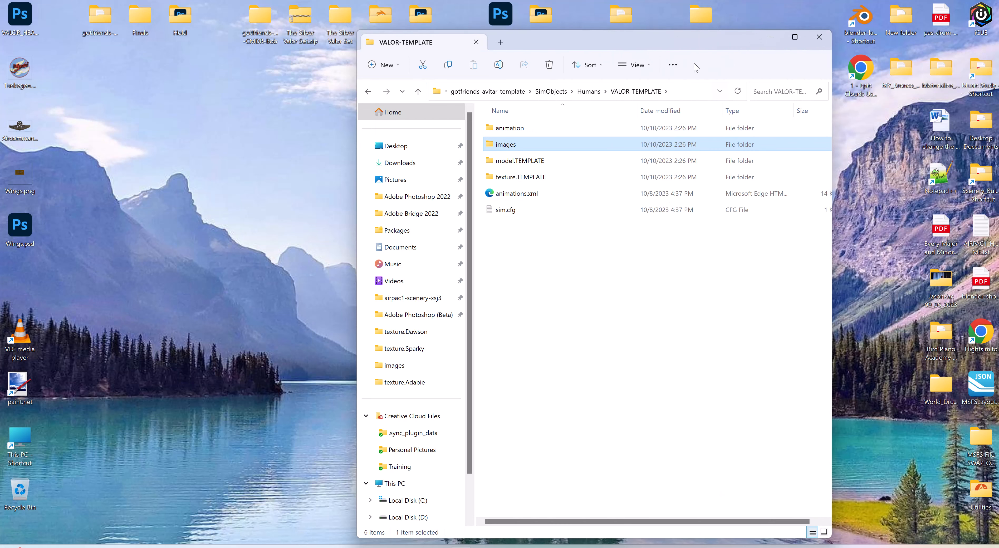
drag(640, 39, 445, 20)
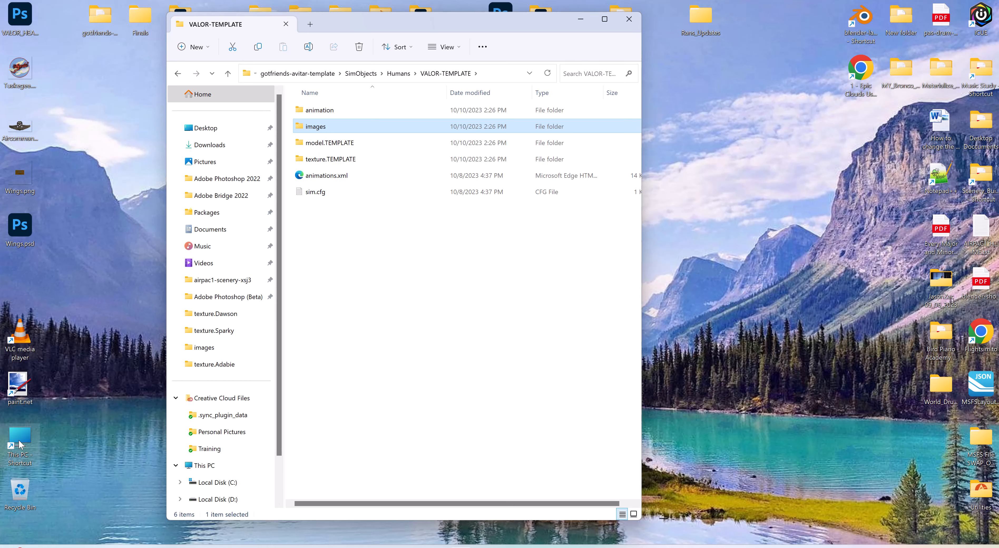
- In a second file window, open the gotfriends-avitar-valor package under Local Disk (E:), Community Addons, Utilities
click(31, 438)
double_click(31, 438)
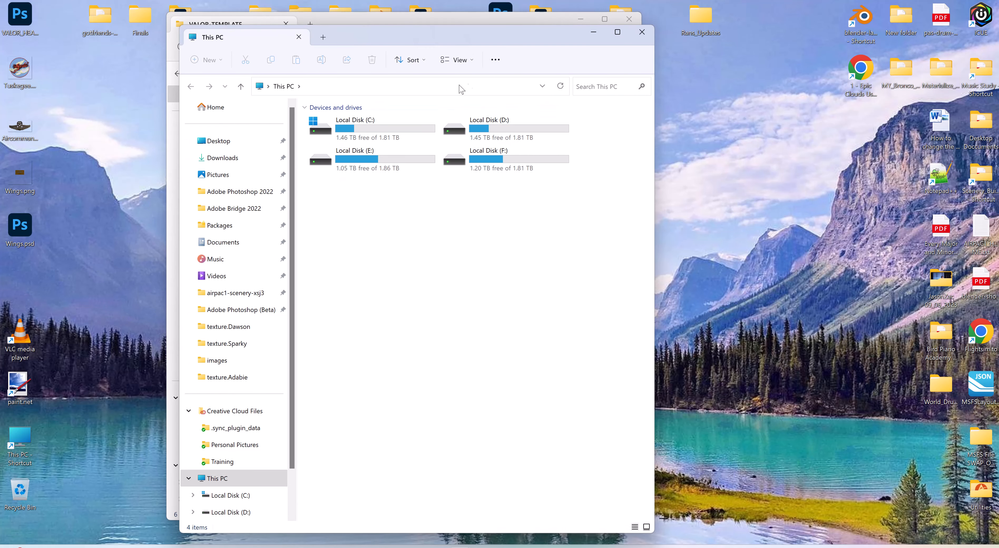
click(384, 159)
double_click(383, 159)
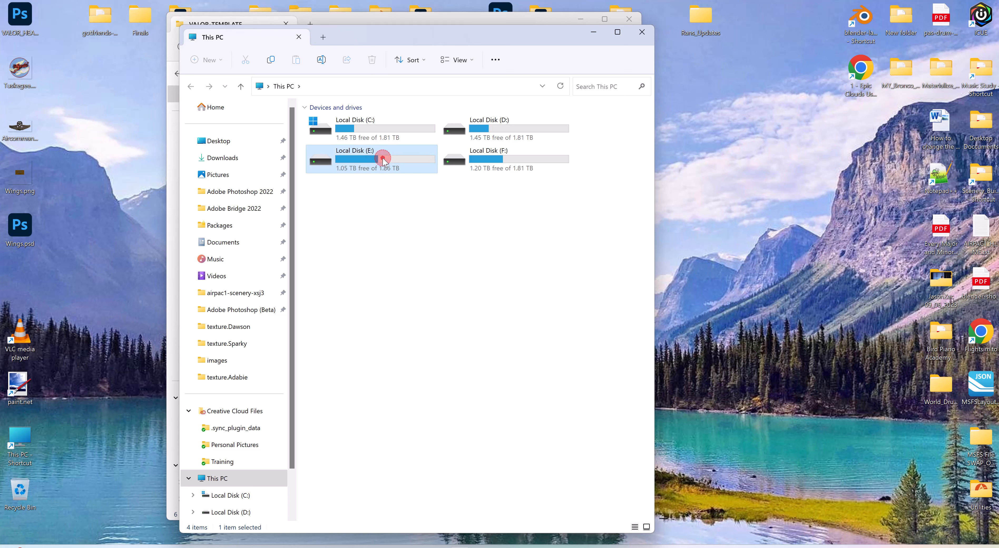
double_click(373, 123)
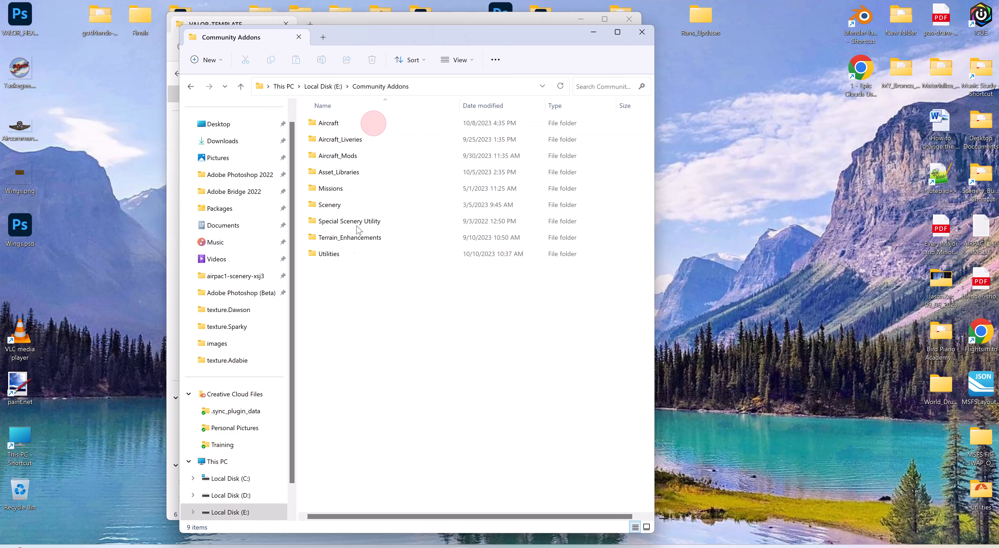
double_click(342, 254)
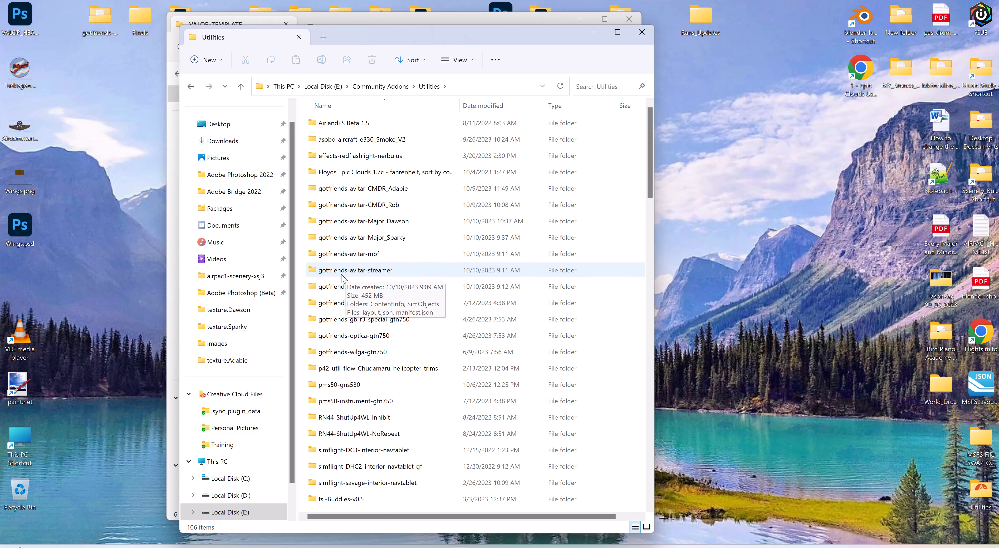
double_click(346, 287)
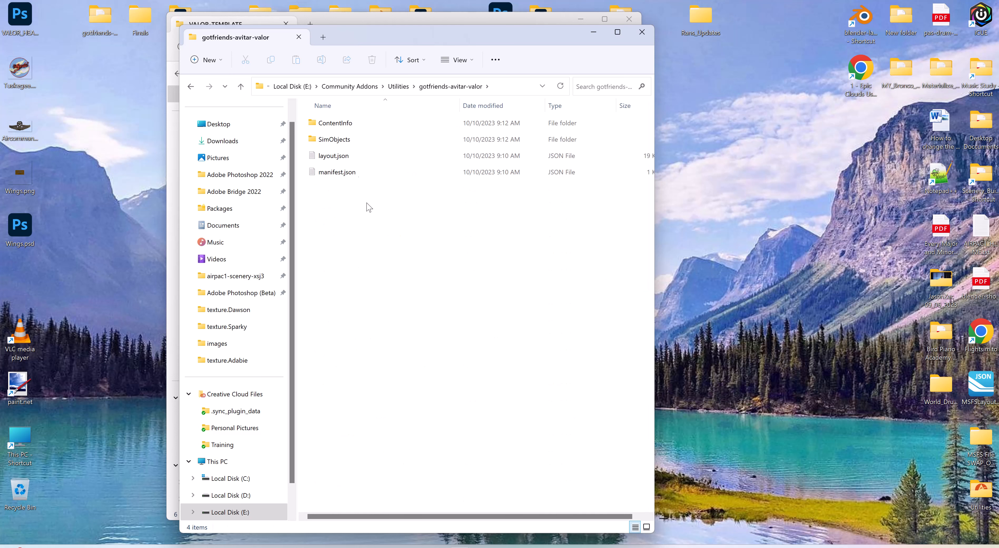
- Open the package's SimObjects > Humans > VALOR folder and look at its images subfolder, returning to VALOR
click(334, 139)
click(334, 139)
double_click(370, 138)
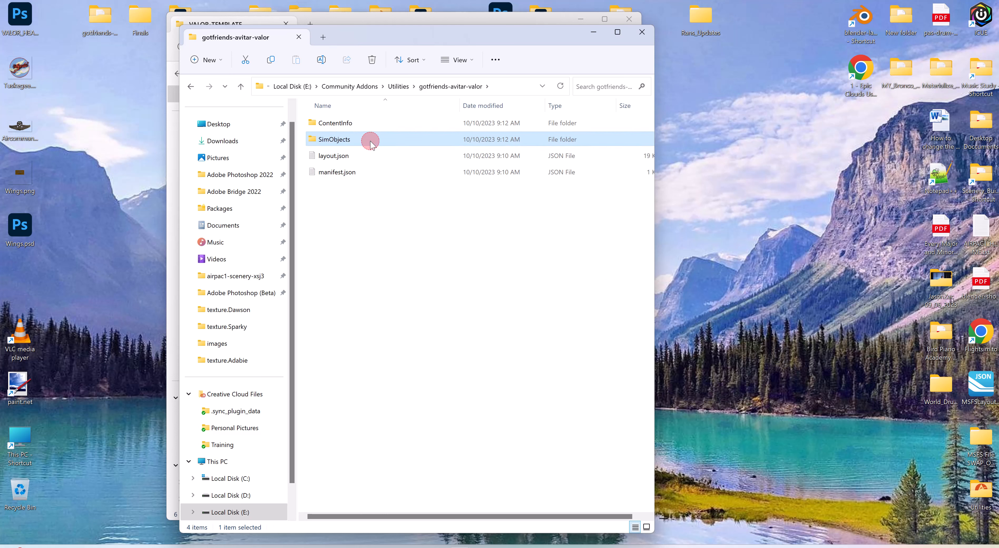
double_click(346, 128)
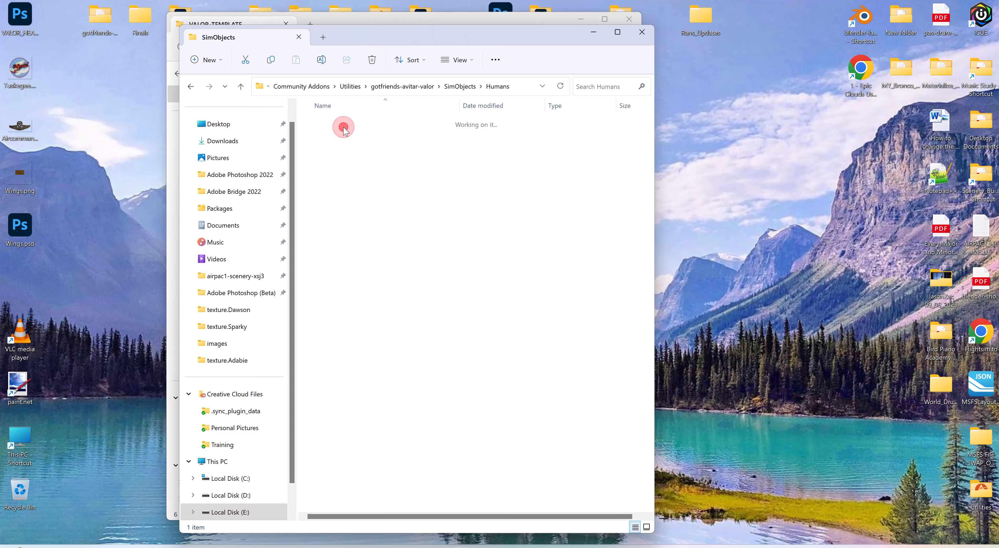
double_click(341, 124)
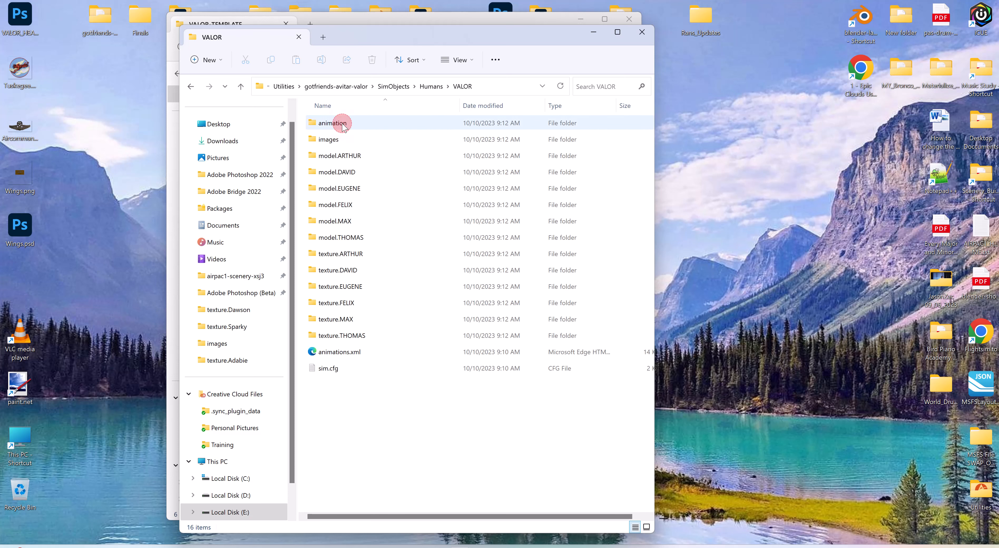
double_click(331, 140)
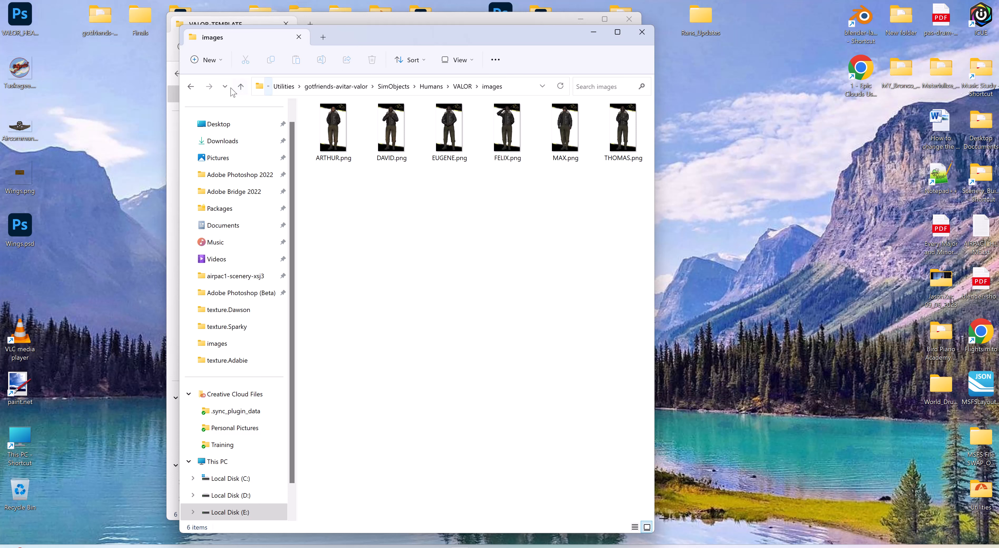
click(240, 87)
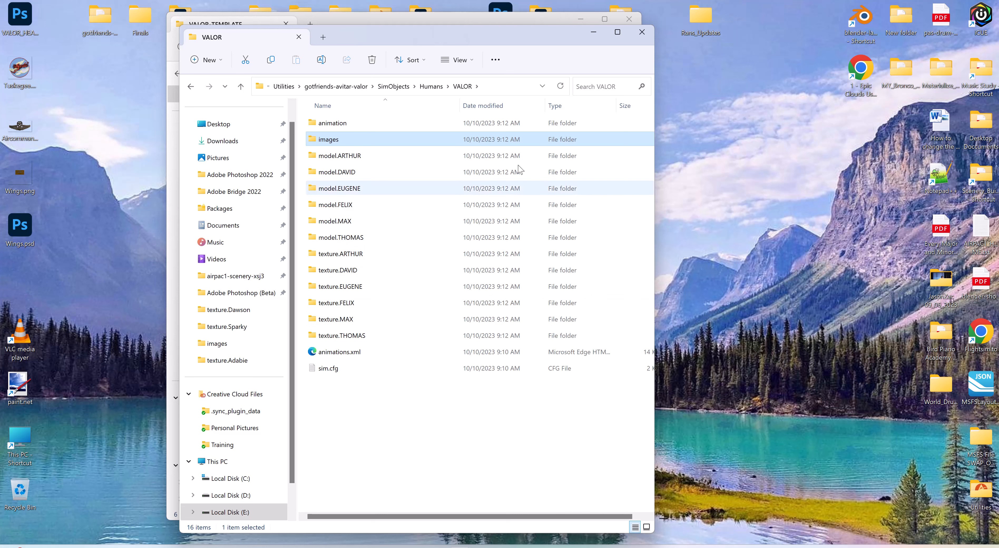
- Move the VALOR window aside and open model.CFG from the VALOR-TEMPLATE package's model.TEMPLATE folder in Notepad
drag(429, 35, 732, 72)
click(489, 27)
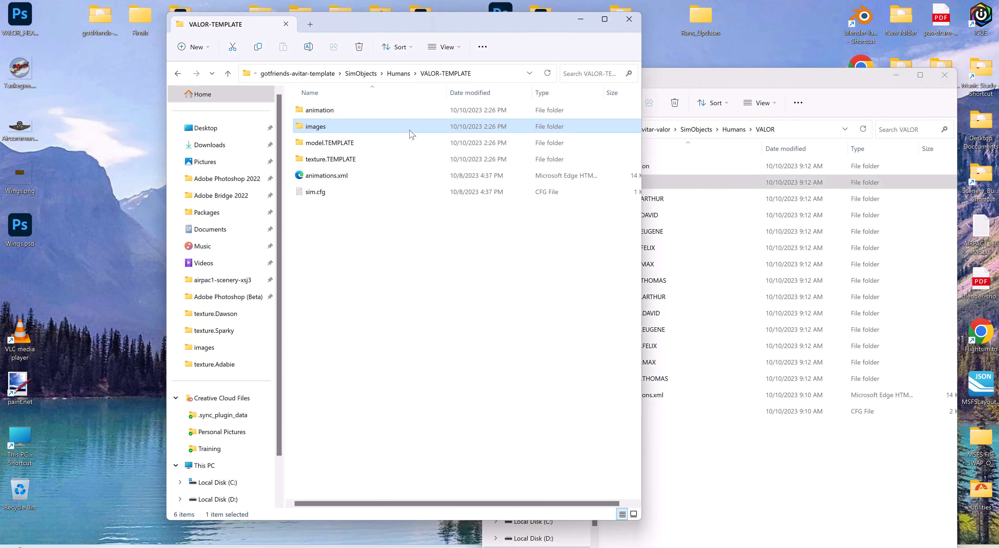
double_click(312, 143)
click(314, 111)
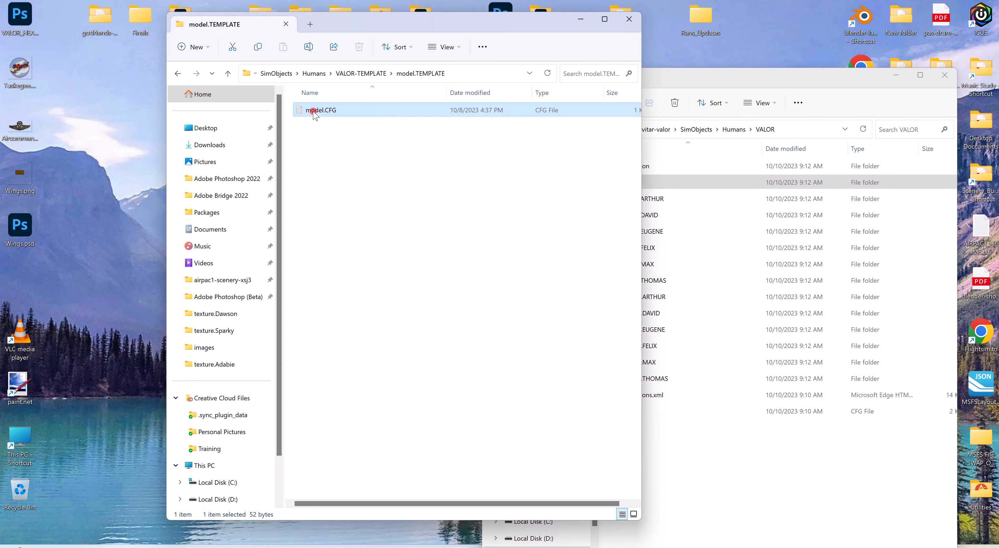
double_click(315, 112)
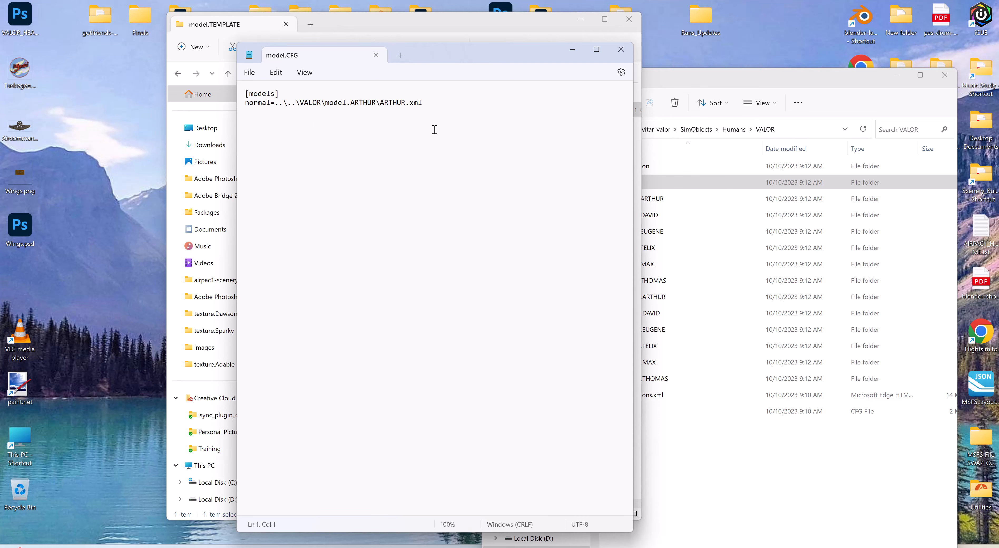
- Place Notepad and the VALOR window side by side, and open the model.CFG of the model.EUGENE folder for comparison
drag(425, 64, 302, 46)
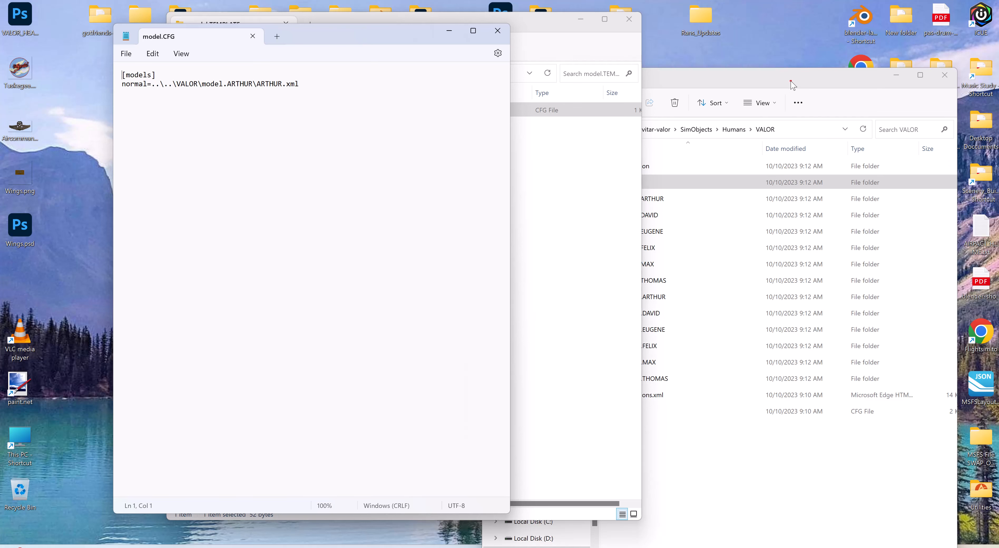
drag(792, 81, 832, 20)
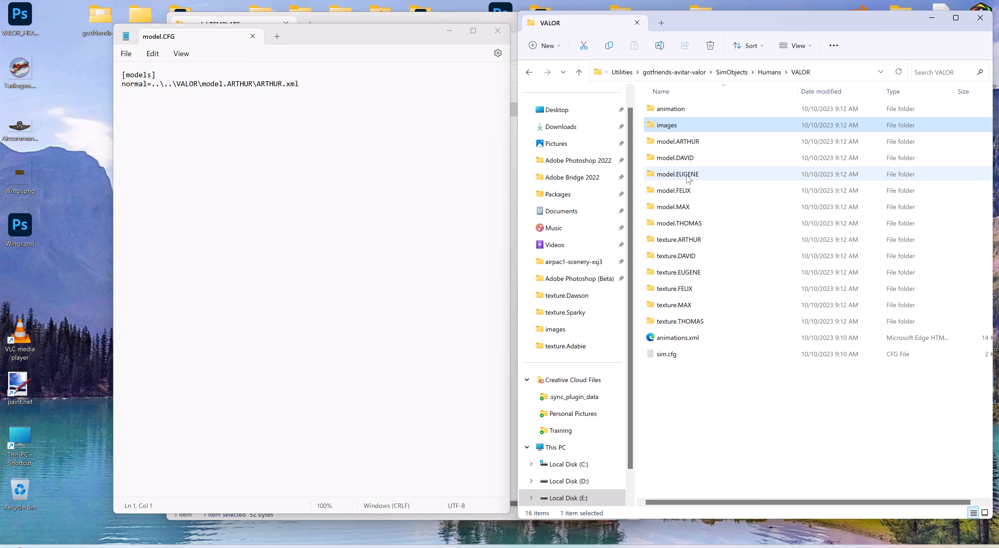
double_click(688, 177)
click(683, 161)
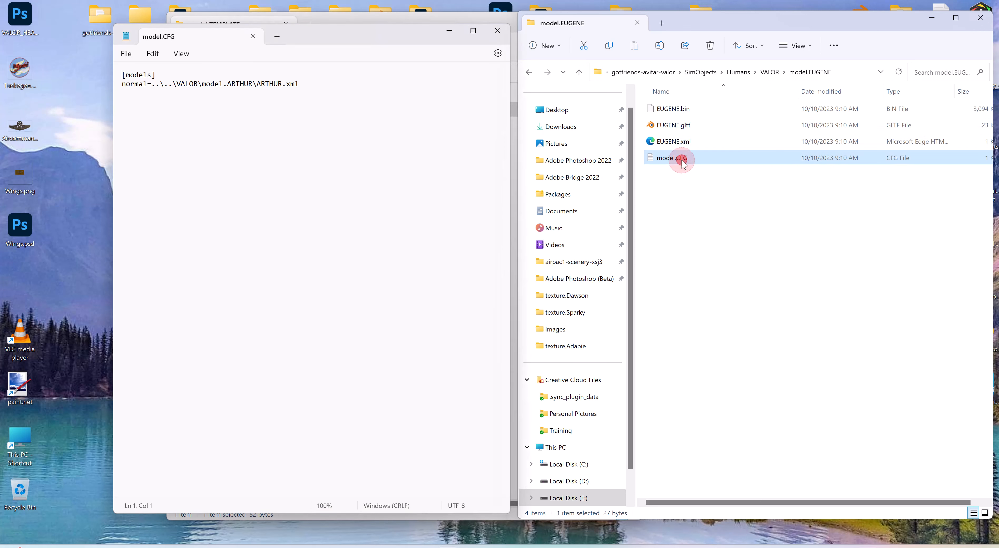
double_click(683, 162)
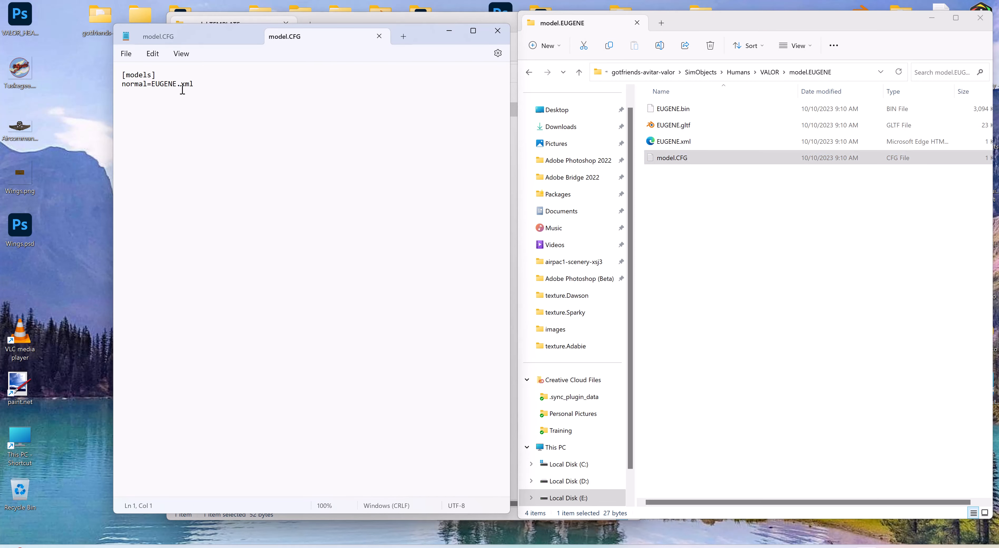
- Close the EUGENE model.CFG, reopen the model.CFG in model.TEMPLATE to review its model path, and close it again
click(498, 30)
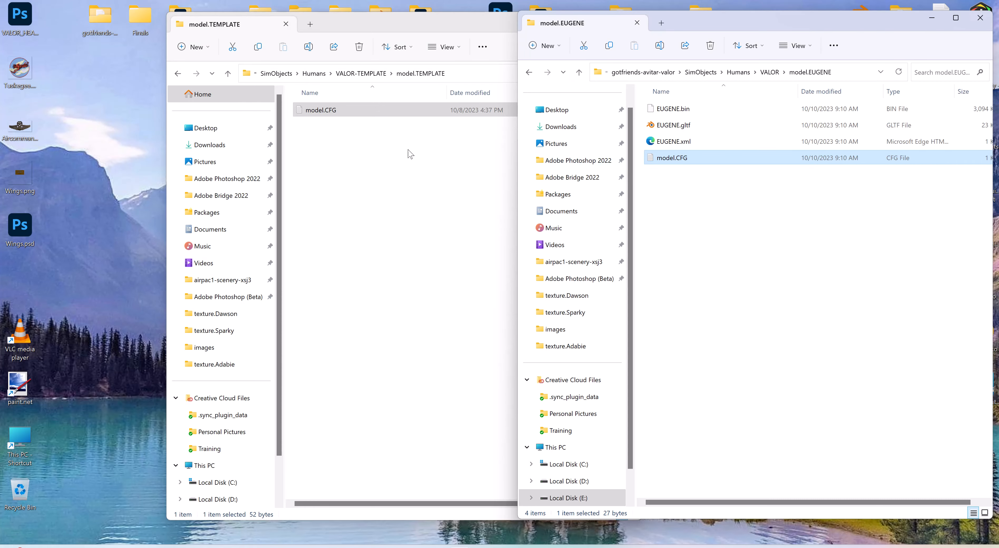
click(343, 113)
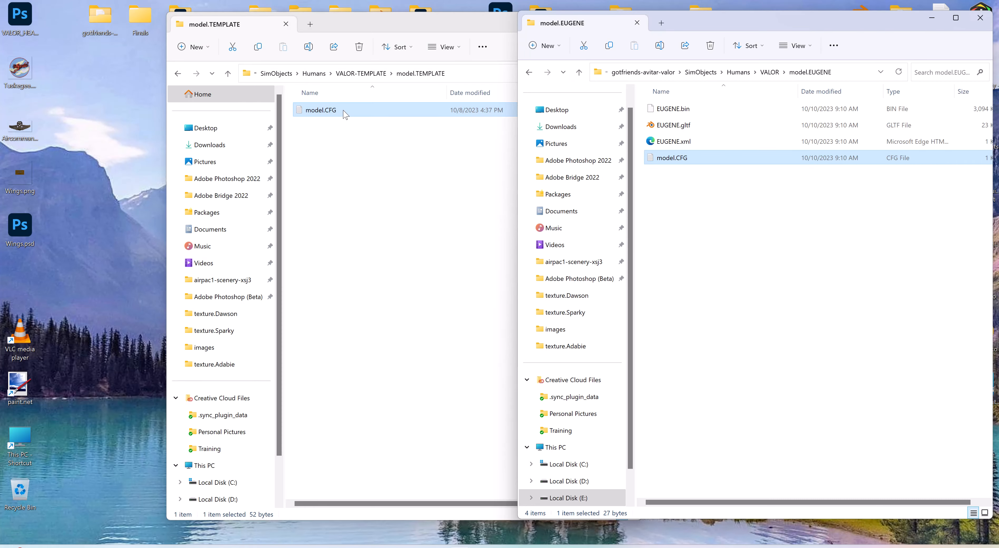
double_click(344, 111)
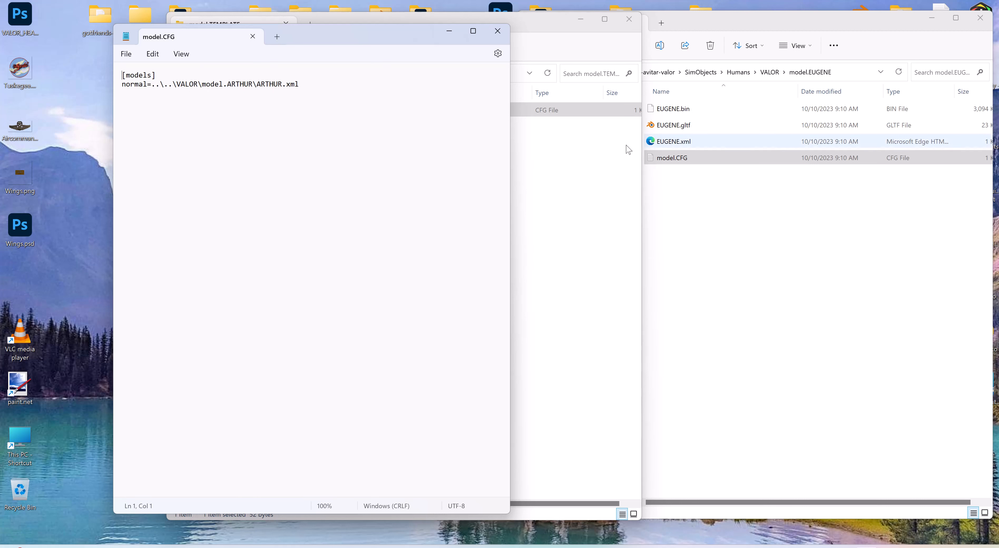
click(497, 31)
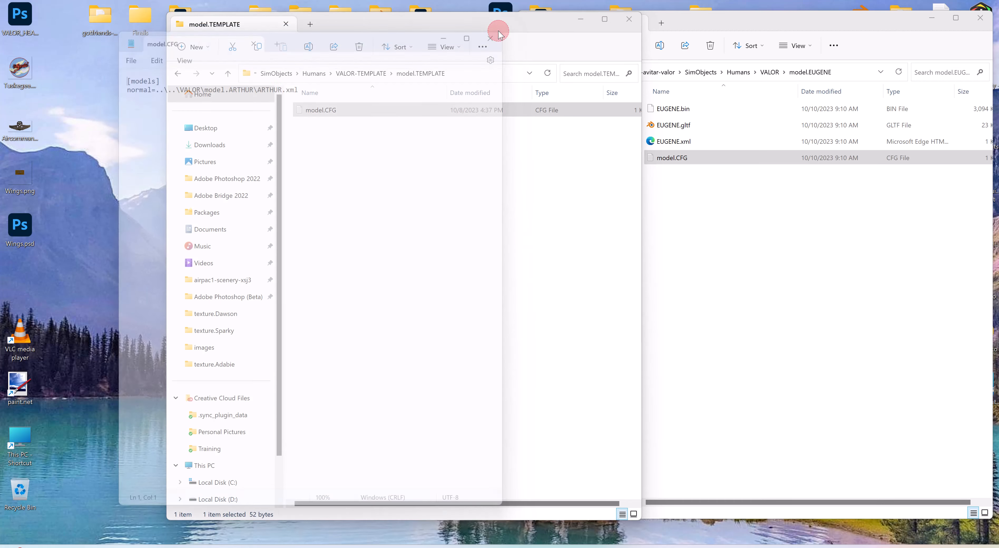
- Return both file windows to their VALOR-TEMPLATE and VALOR folders, and open the template's texture.TEMPLATE folder
click(228, 73)
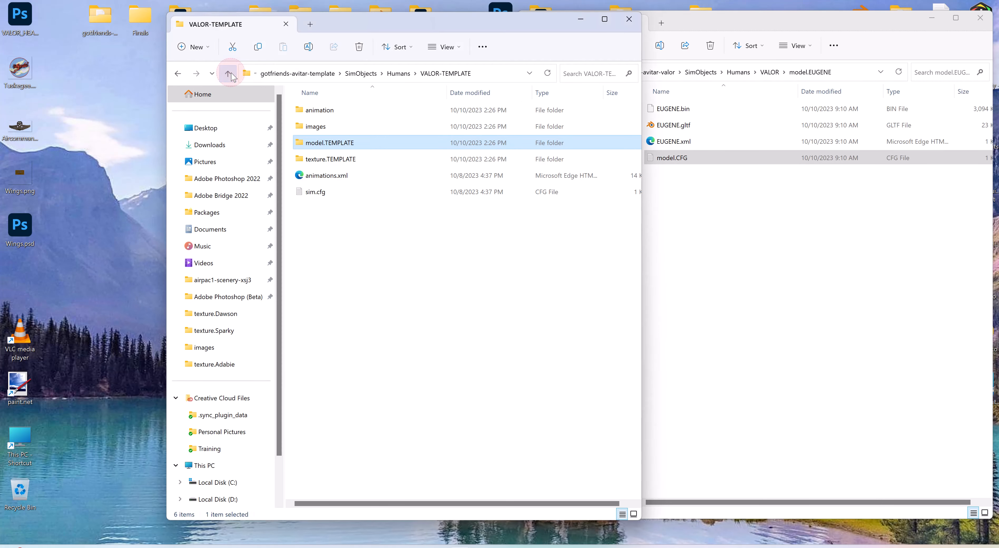
click(838, 30)
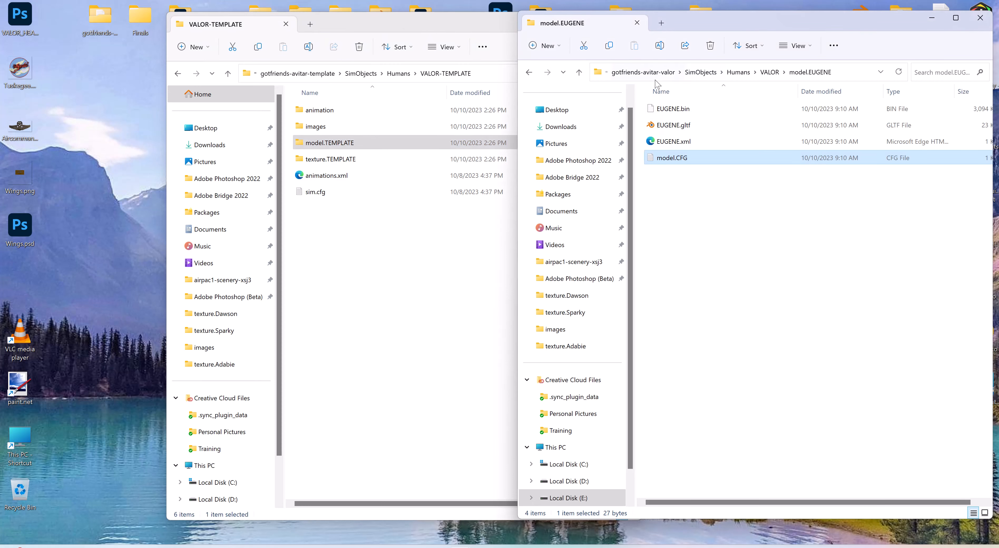
click(579, 72)
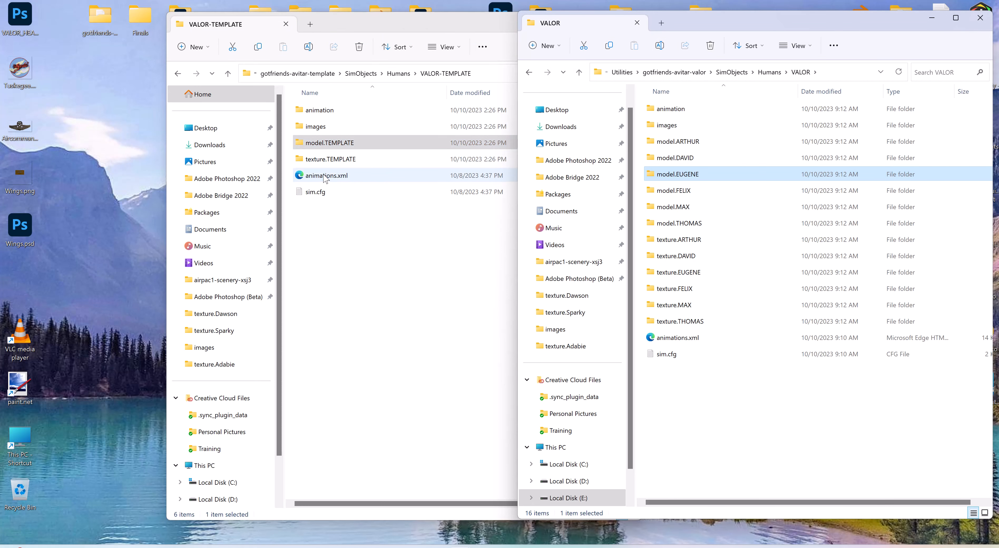
double_click(313, 164)
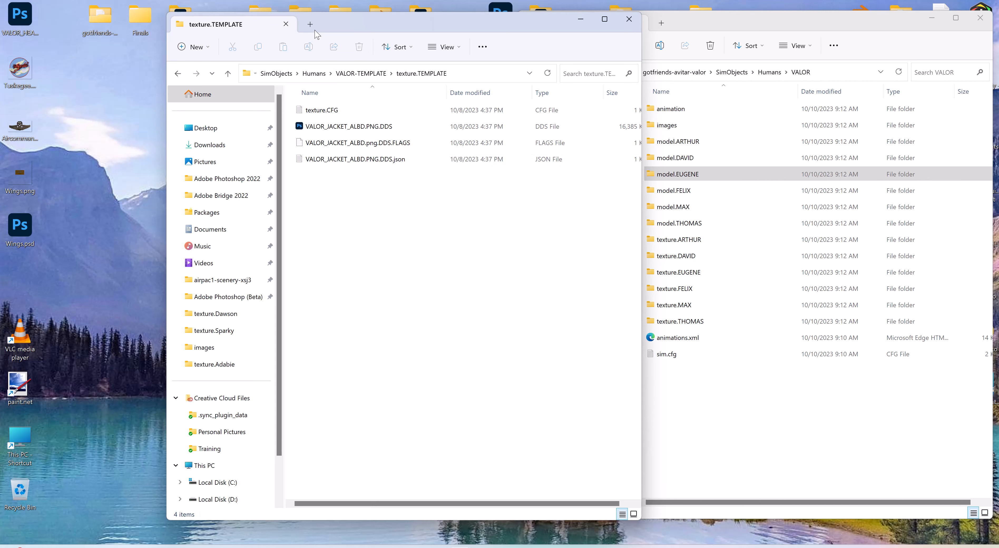
- Rearrange the texture.TEMPLATE and VALOR windows so both file lists and the desktop's The Silver Valor Set folder are accessible
drag(378, 24, 513, 60)
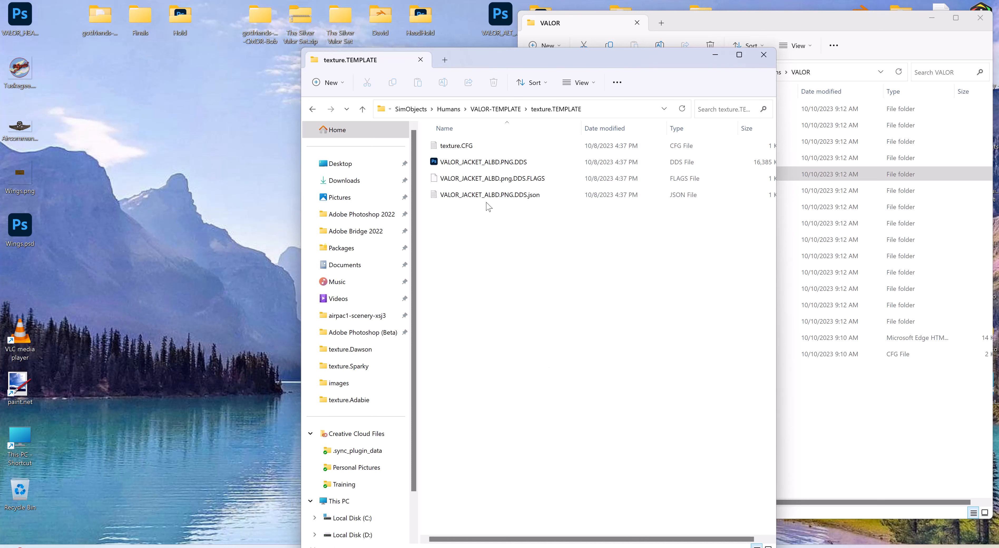
drag(571, 58, 424, 37)
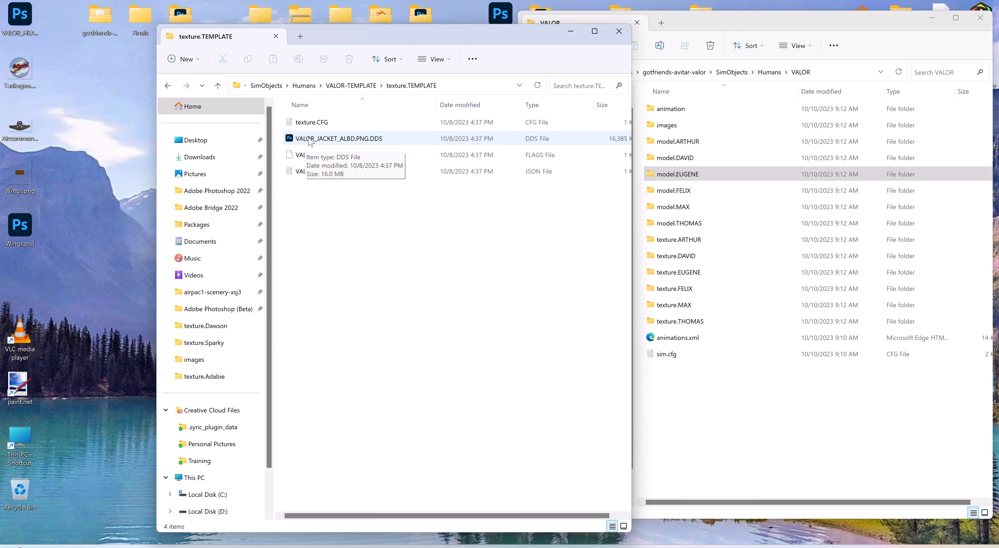
drag(425, 34, 601, 173)
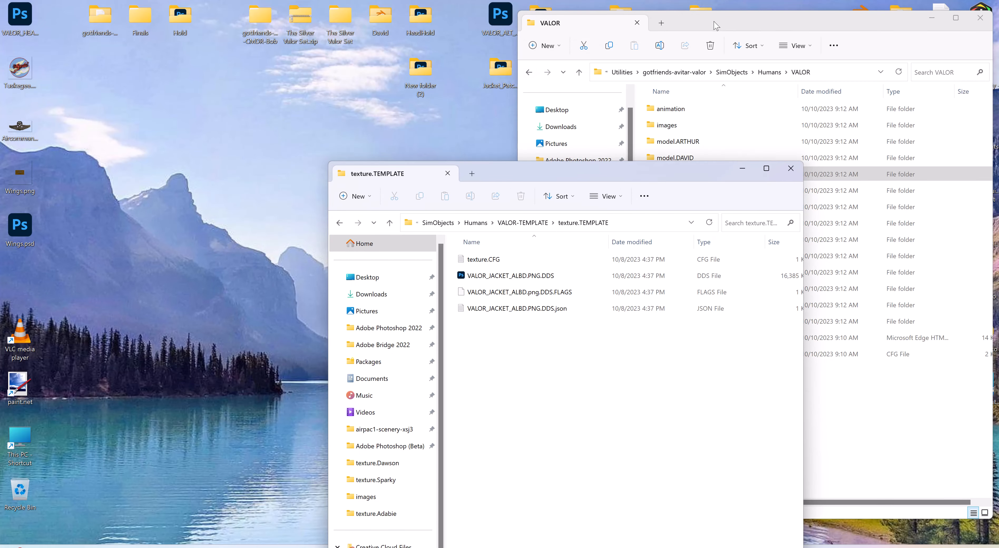
drag(716, 26, 826, 96)
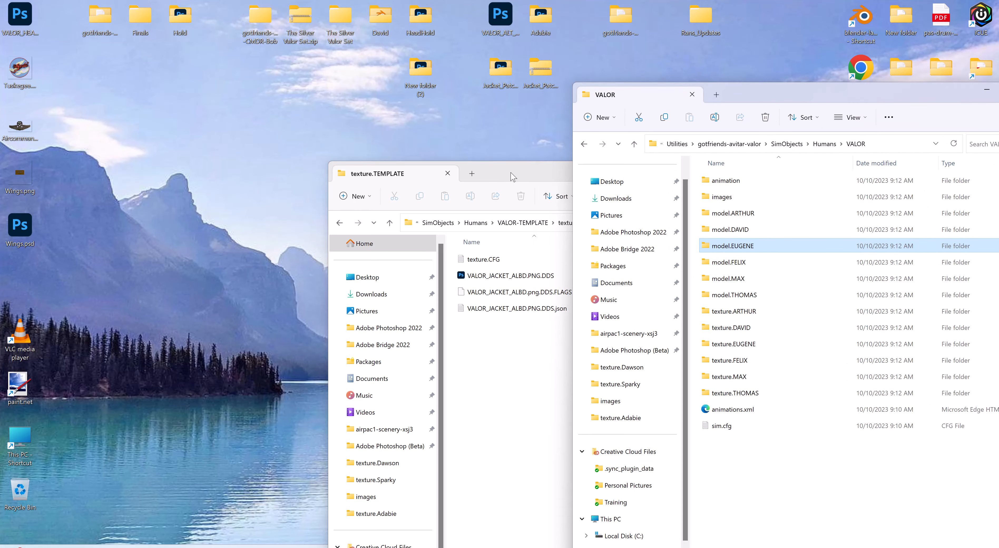
drag(513, 176, 168, 175)
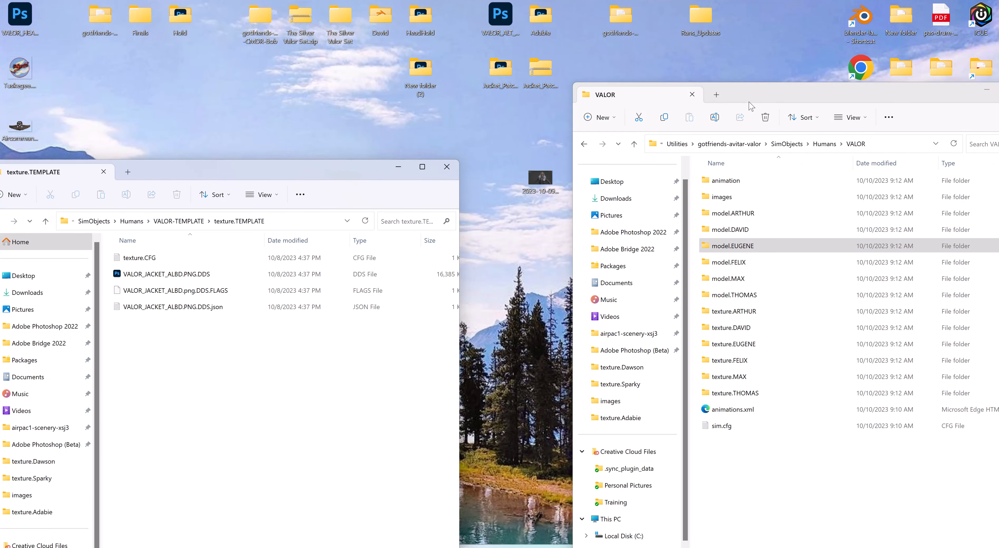
drag(749, 106, 708, 103)
drag(304, 169, 409, 153)
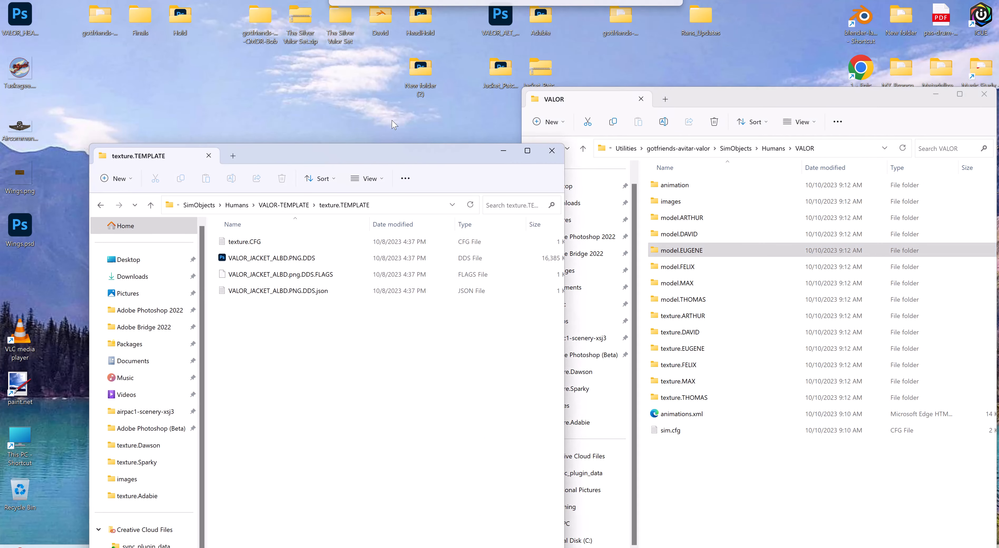
- From the desktop's The Silver Valor Set, open gotfriends-avitar-CMDR_Rob > SimObjects > Humans > VALOR-CMDR_Rob > texture.Rob
double_click(342, 27)
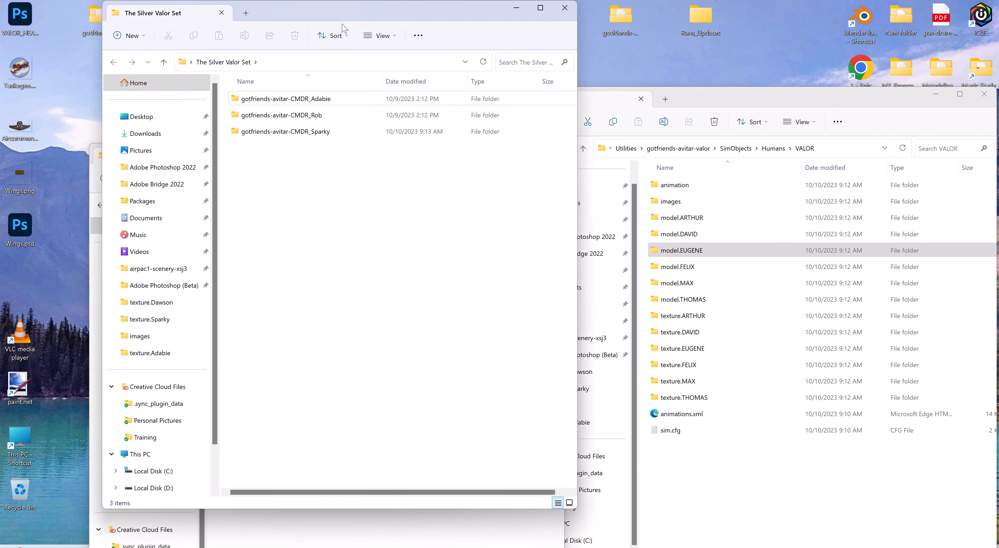
double_click(259, 116)
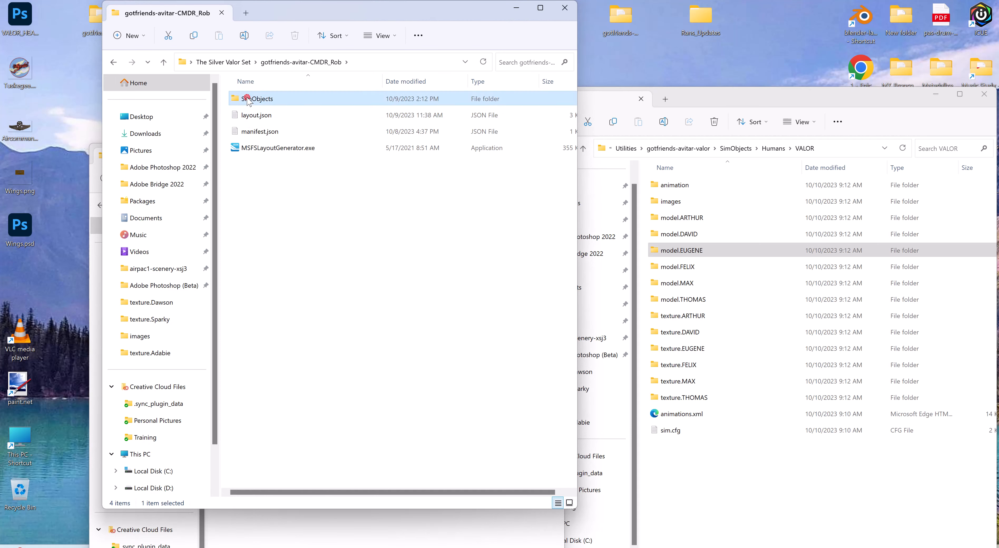
double_click(240, 101)
double_click(248, 100)
double_click(250, 100)
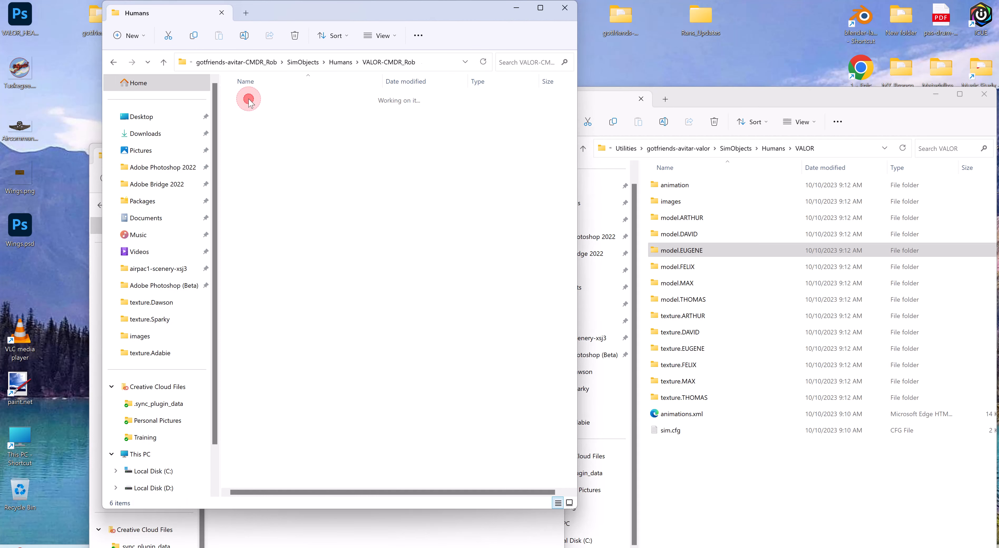
double_click(250, 151)
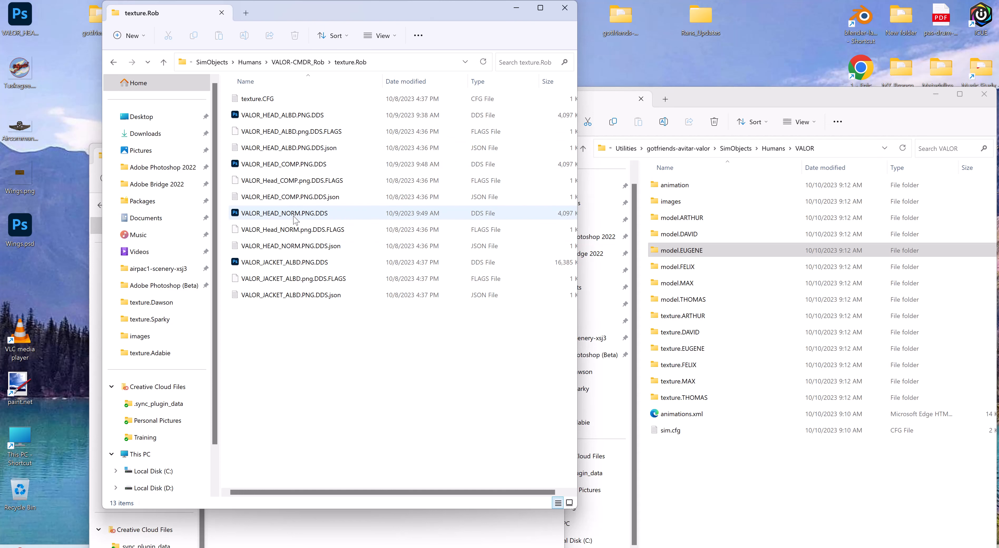
- Open VALOR_HEAD_NORM.PNG.DDS from texture.Rob in Photoshop, examine the head's normal map, and close the image
double_click(283, 215)
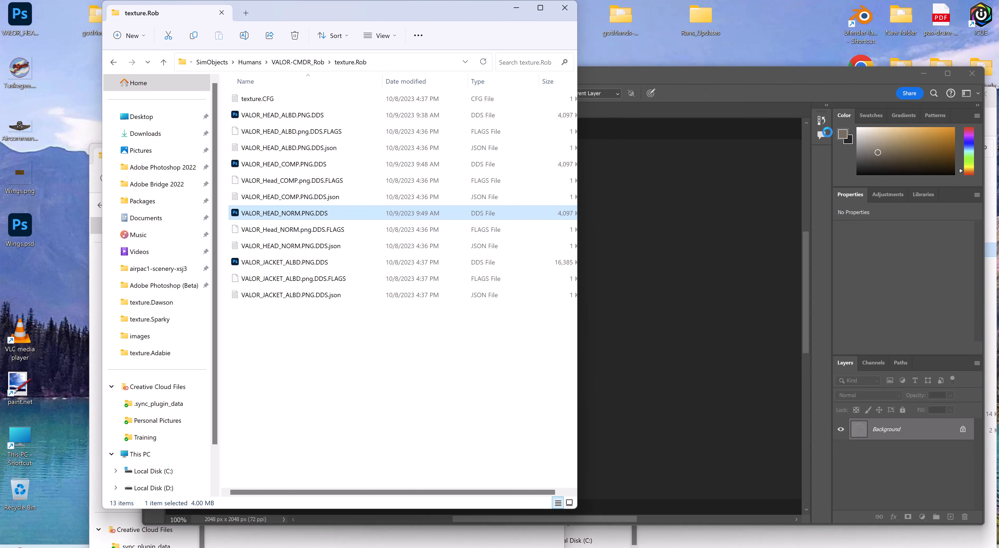
click(667, 74)
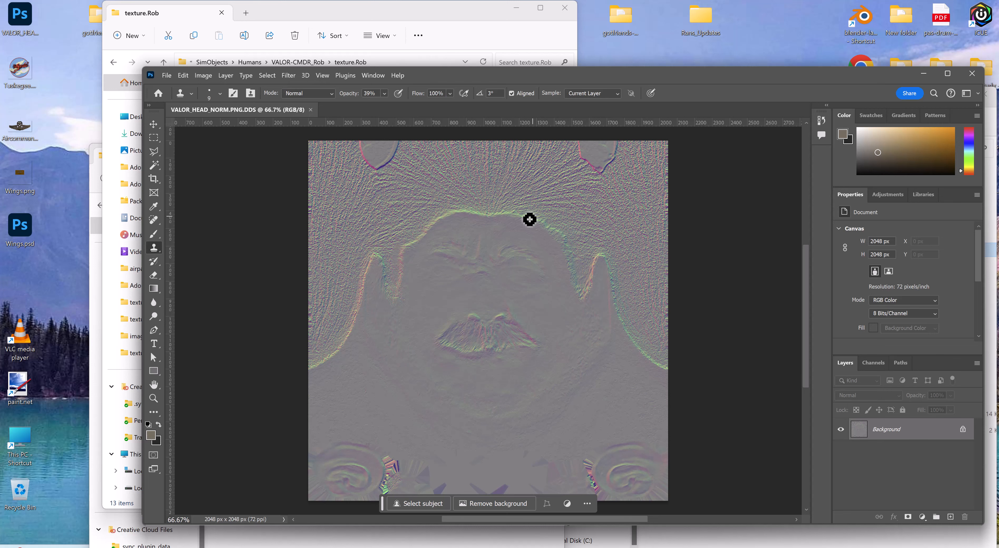
click(311, 110)
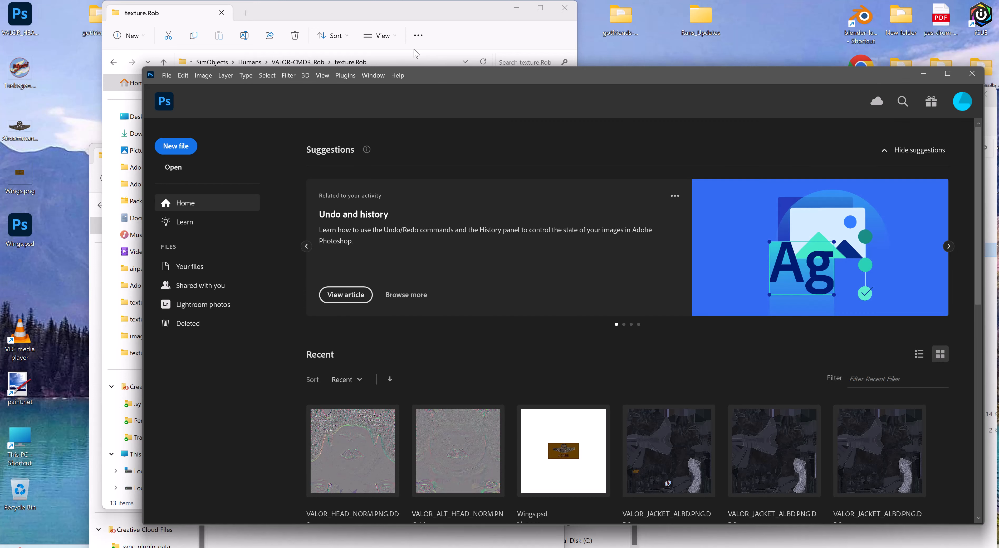
- Open VALOR_HEAD_COMP.PNG.DDS from texture.Rob without loading transparency as an alpha channel, examine the head's comp map, and close it
click(421, 27)
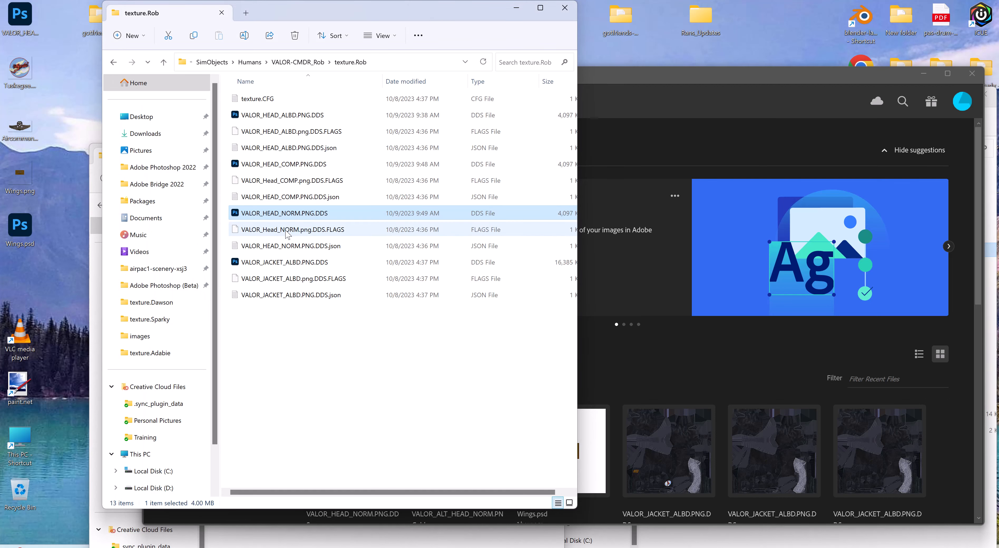
double_click(301, 166)
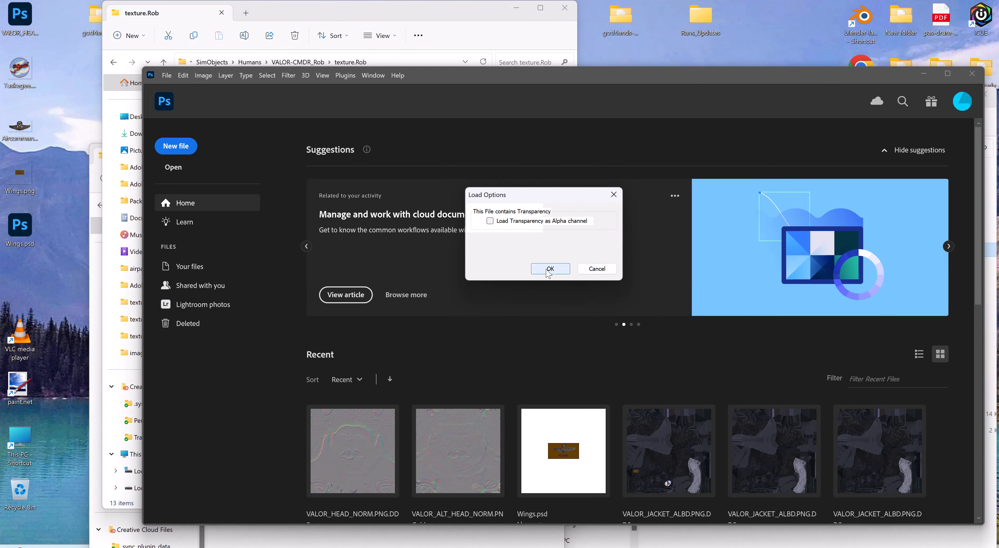
click(547, 268)
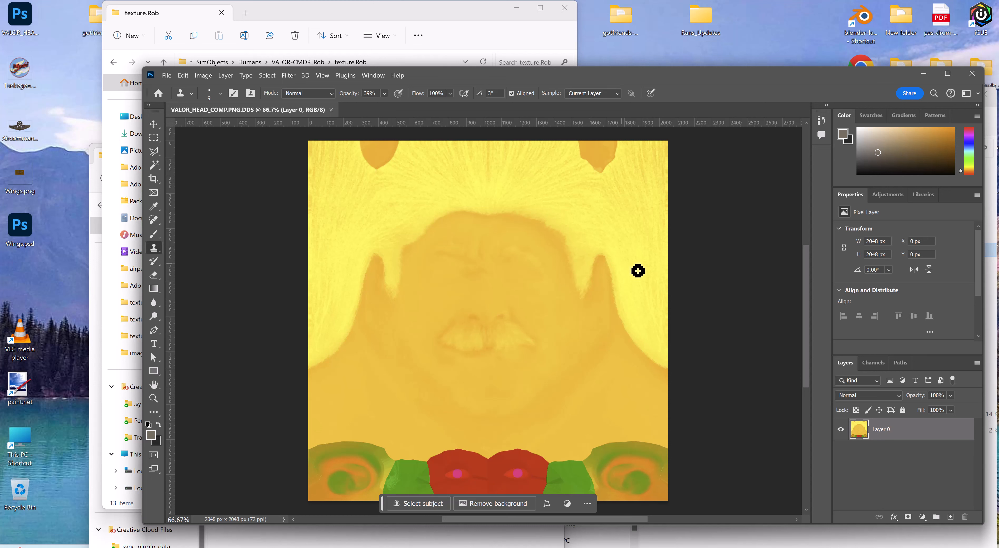
click(332, 110)
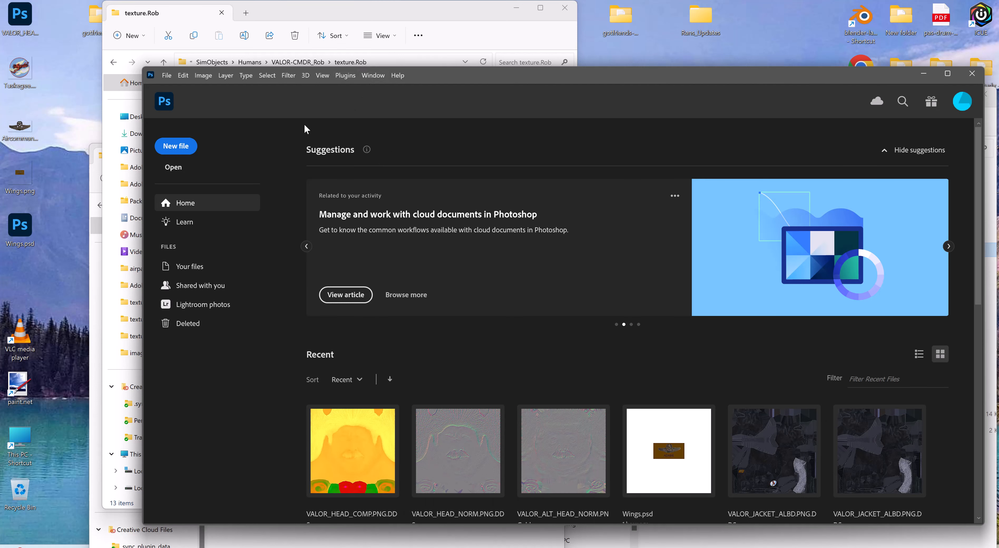
- Open VALOR_HEAD_ALBD.PNG.DDS from texture.Rob in Photoshop without loading transparency as an alpha channel
click(461, 15)
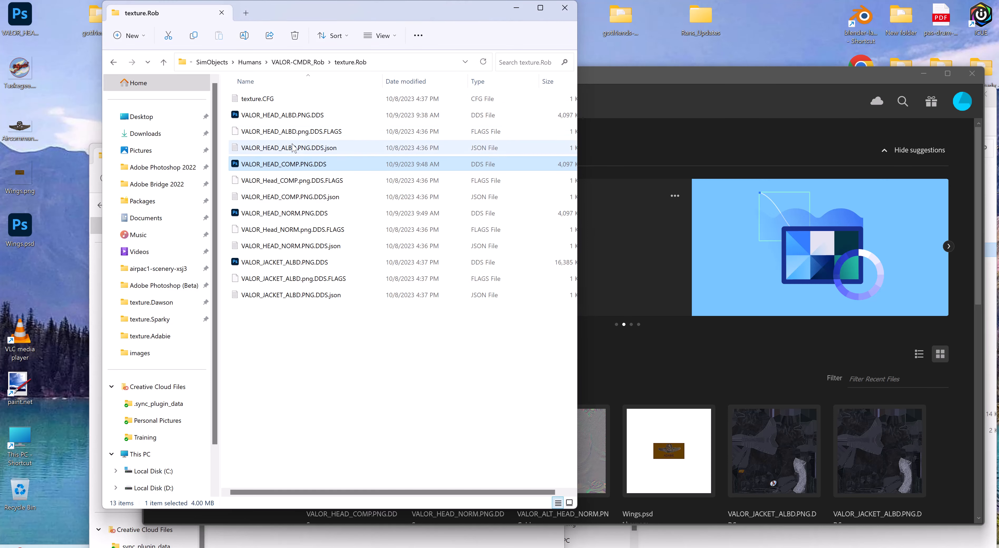
double_click(292, 120)
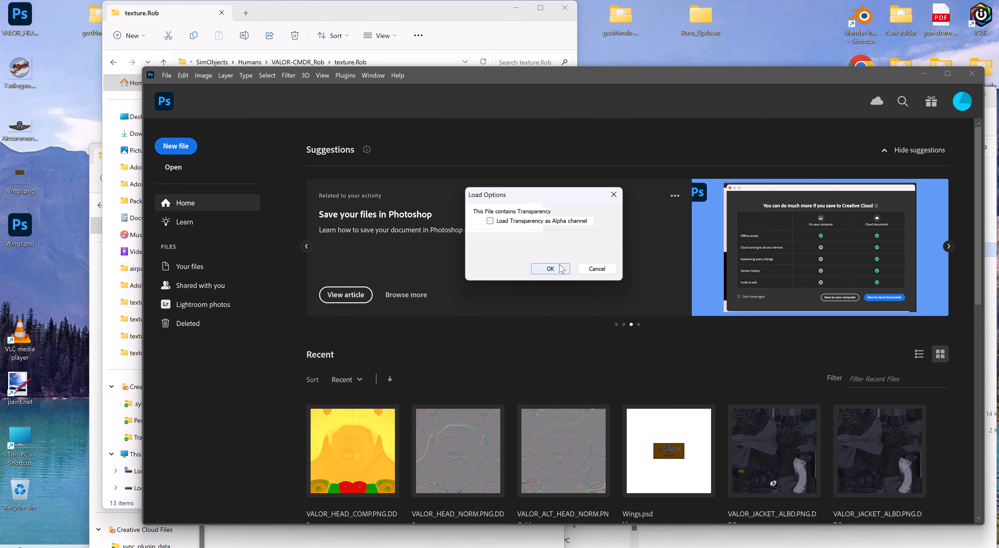
click(536, 272)
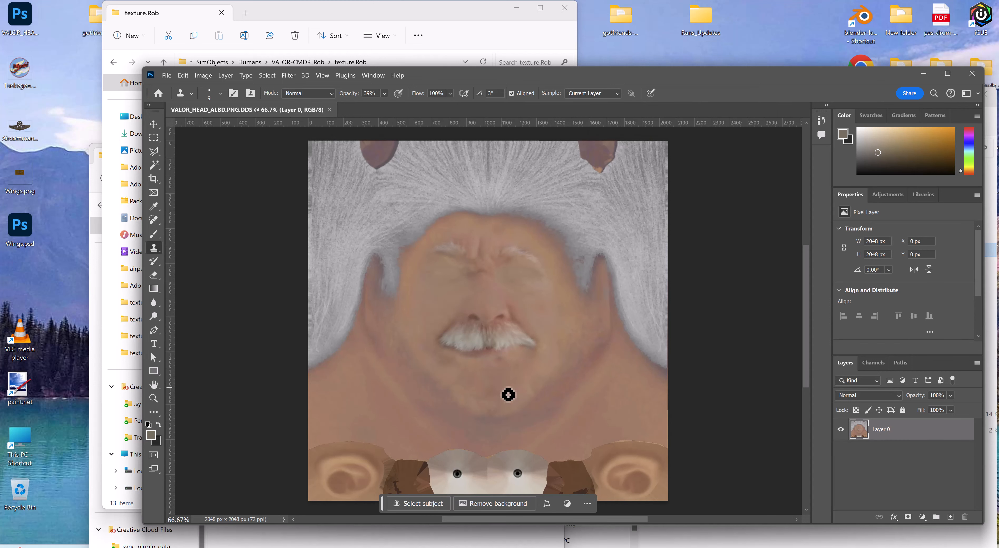
- Examine the eyes, ears and face areas of the head's albedo texture, and check its file in the texture.Rob folder
scroll(641, 326, down, 2)
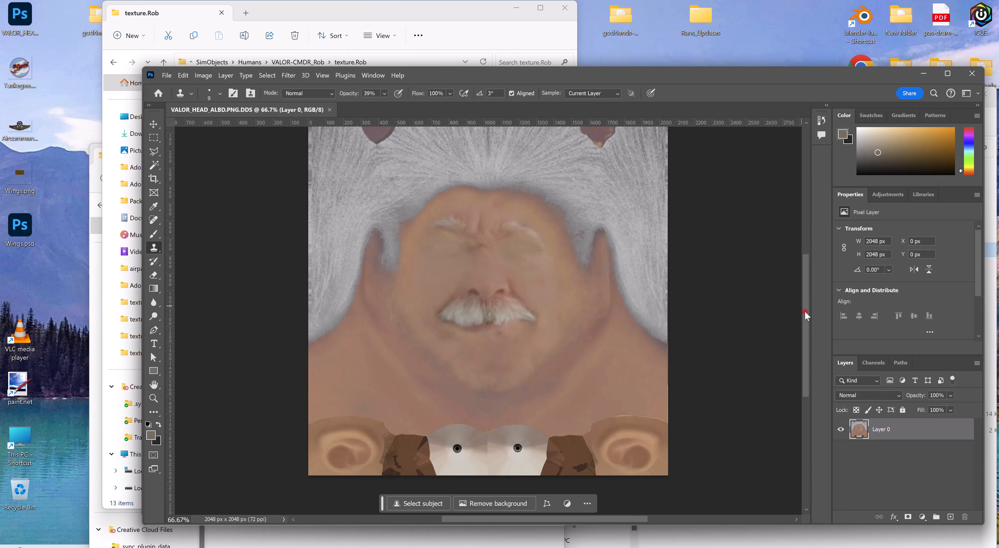
scroll(805, 315, down, 1)
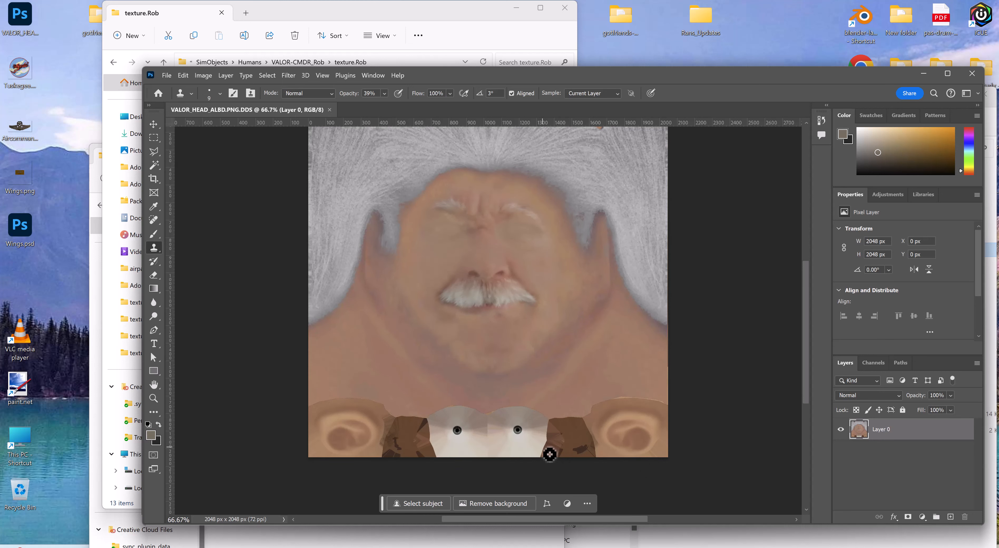
scroll(550, 454, up, 5)
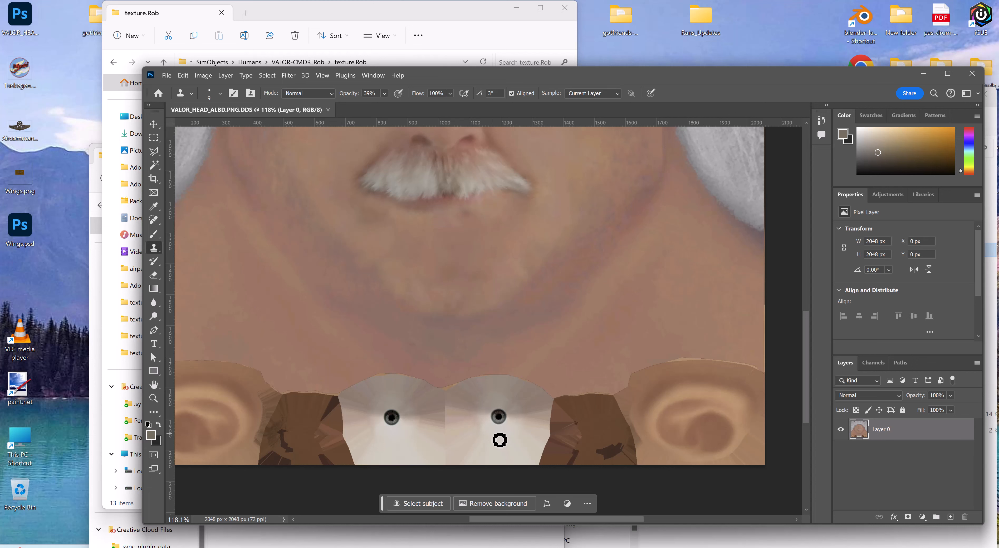
scroll(542, 369, up, 1)
scroll(545, 369, down, 4)
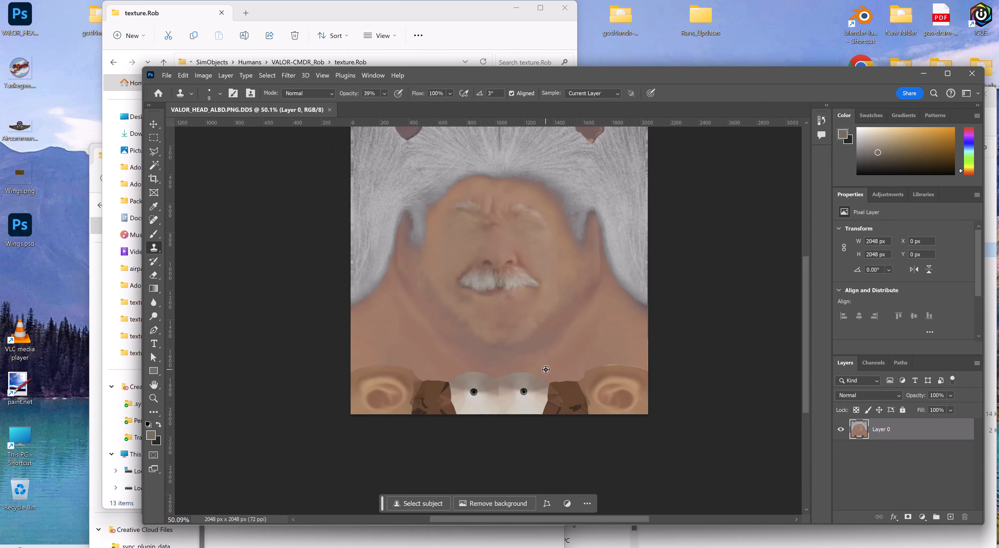
scroll(545, 369, down, 1)
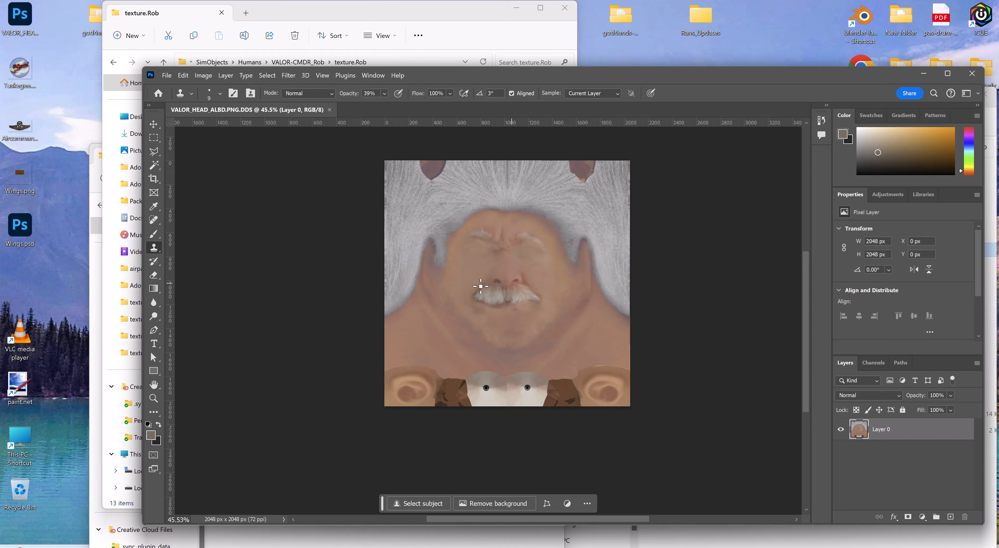
click(321, 23)
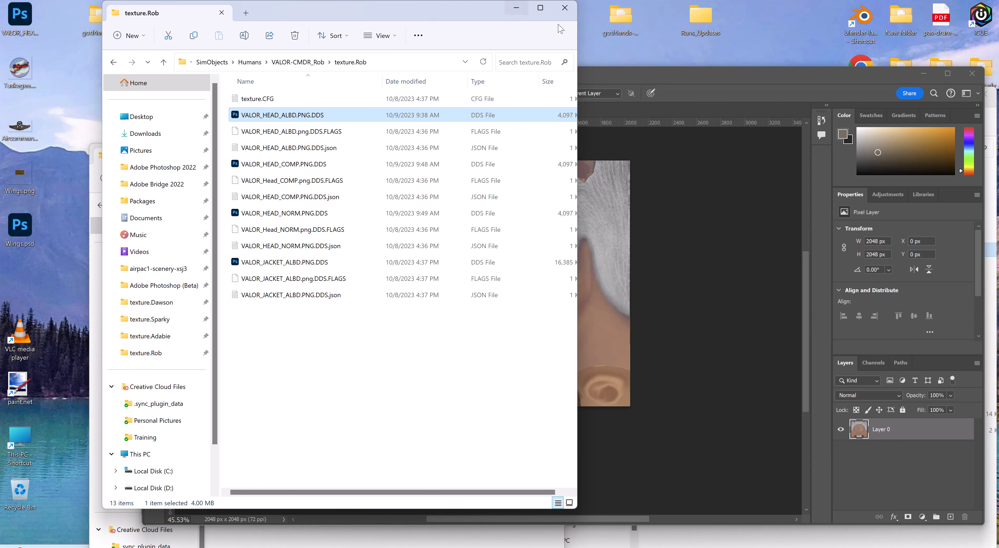
click(629, 77)
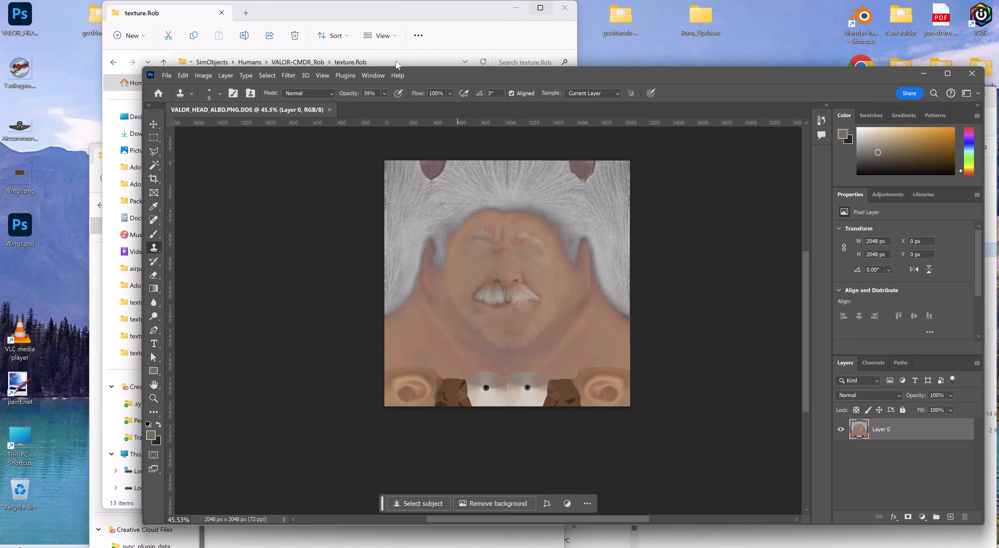
- Close the head albedo image, minimize Photoshop, and open texture.CFG from texture.Rob to read its fallback path
click(329, 110)
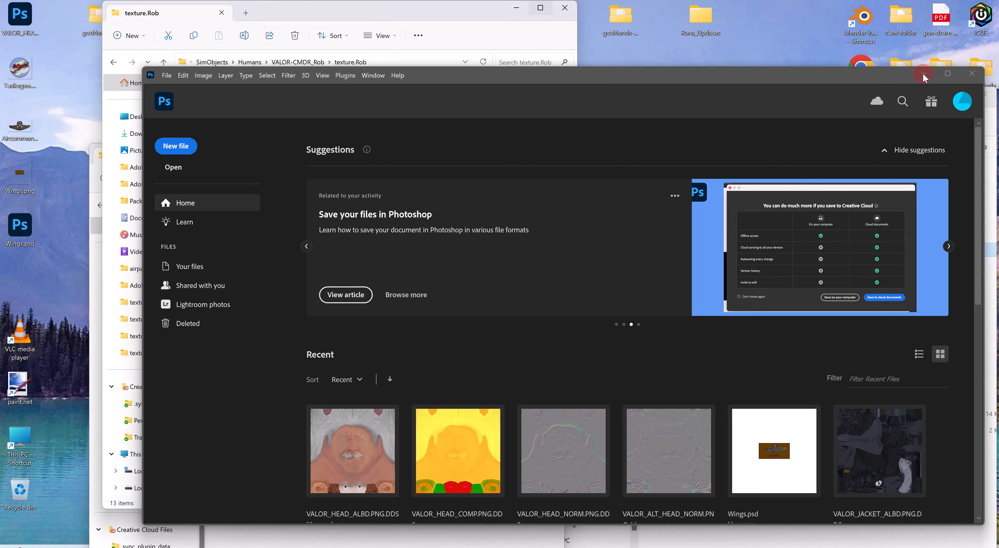
click(924, 74)
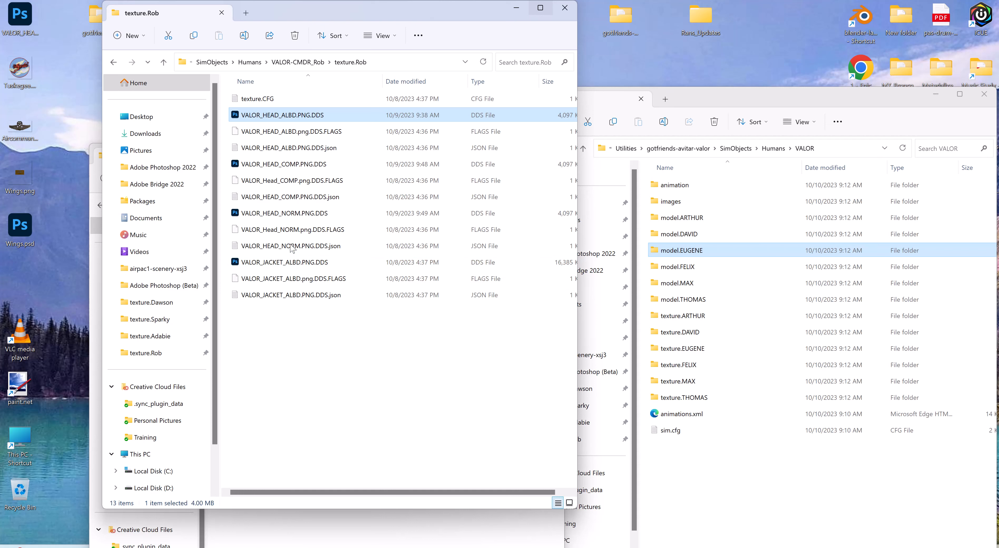
click(255, 102)
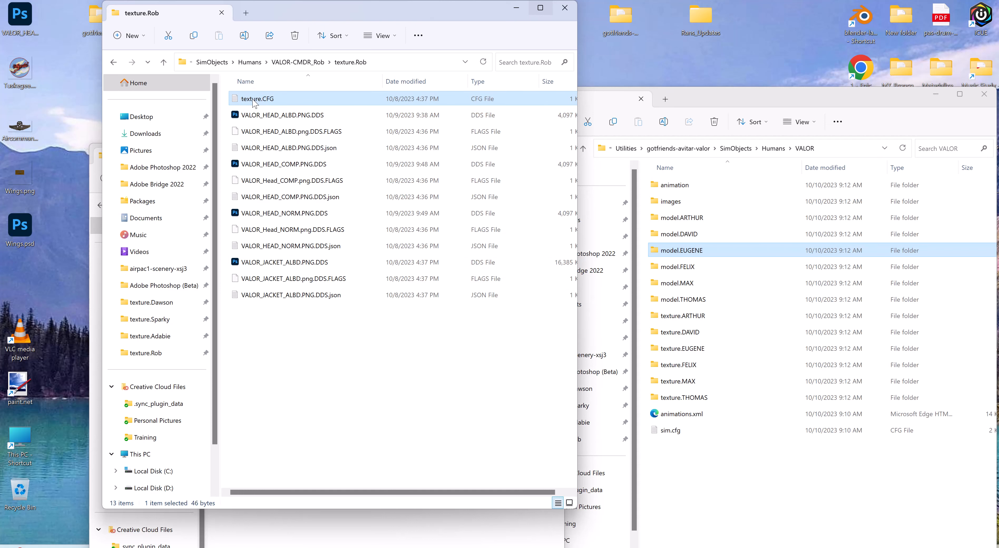
double_click(255, 101)
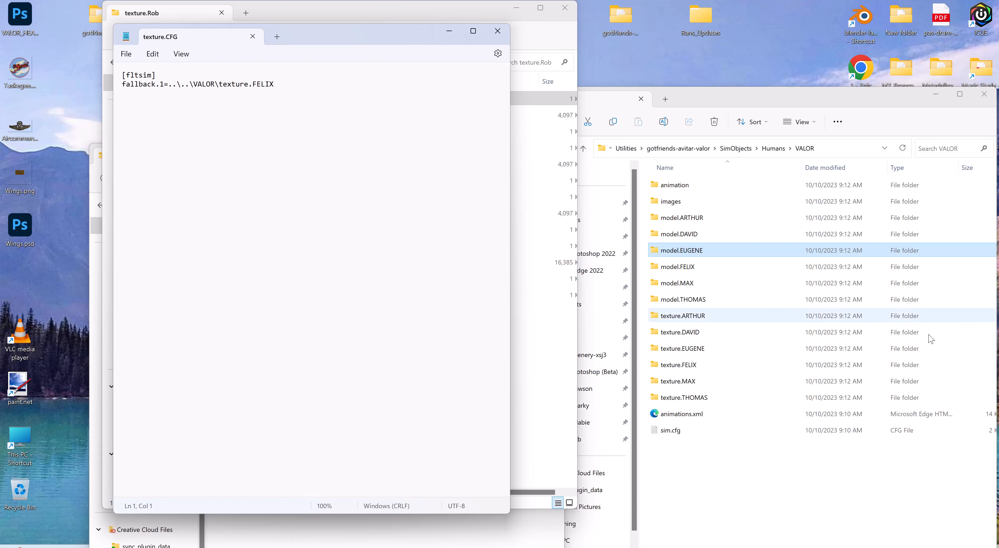
- Open the texture.FELIX folder in the original VALOR package and look through its full list of texture files
double_click(716, 363)
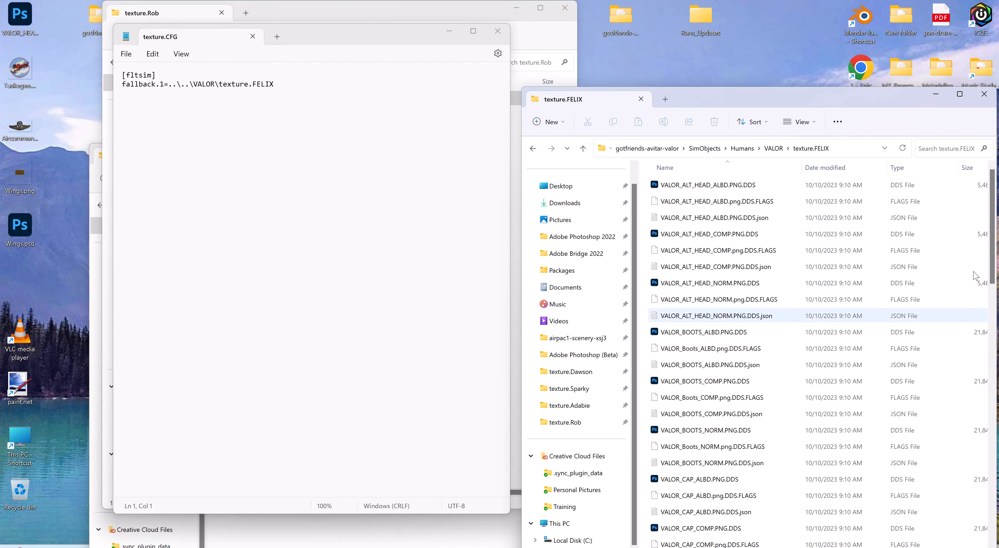
scroll(996, 287, down, 6)
scroll(996, 287, down, 8)
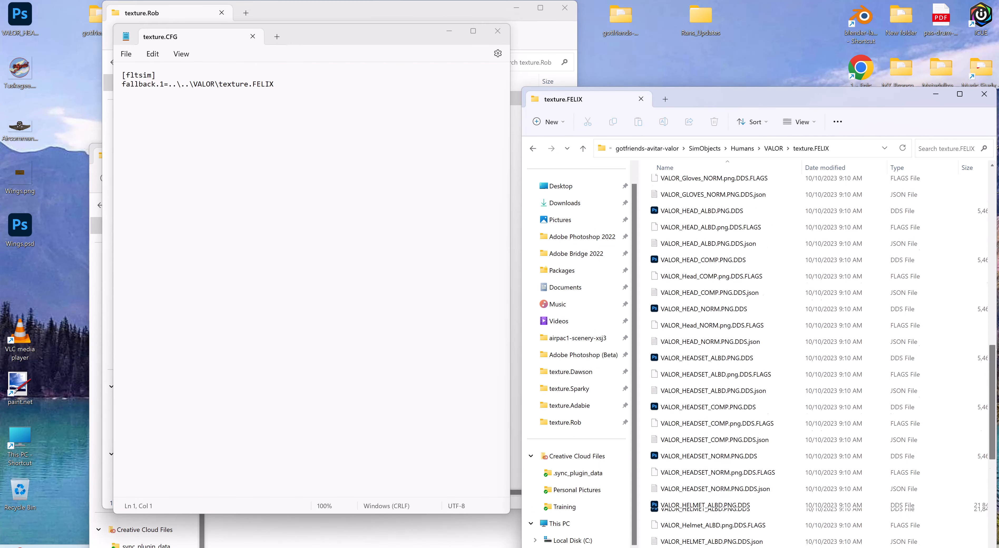
scroll(995, 287, up, 14)
scroll(996, 287, up, 2)
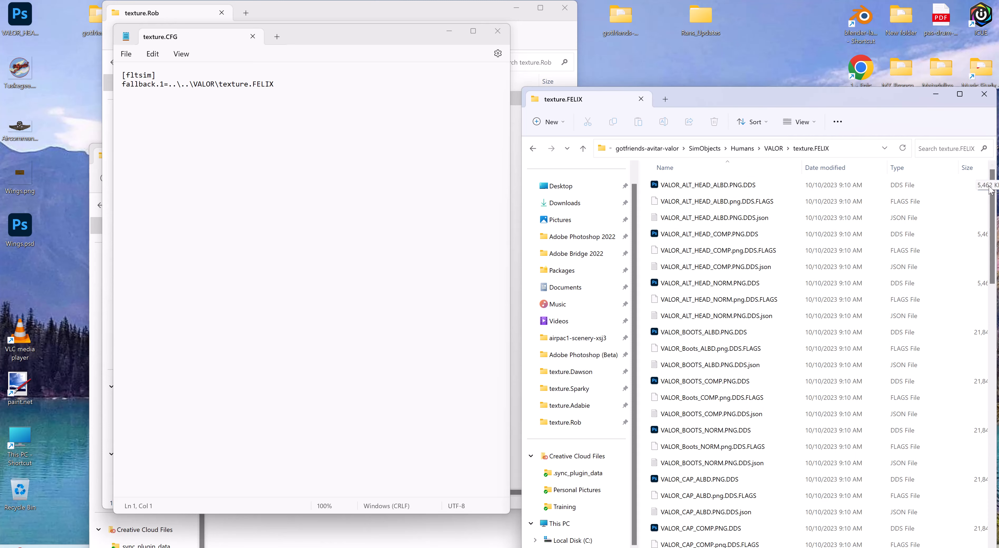
drag(994, 194, 992, 202)
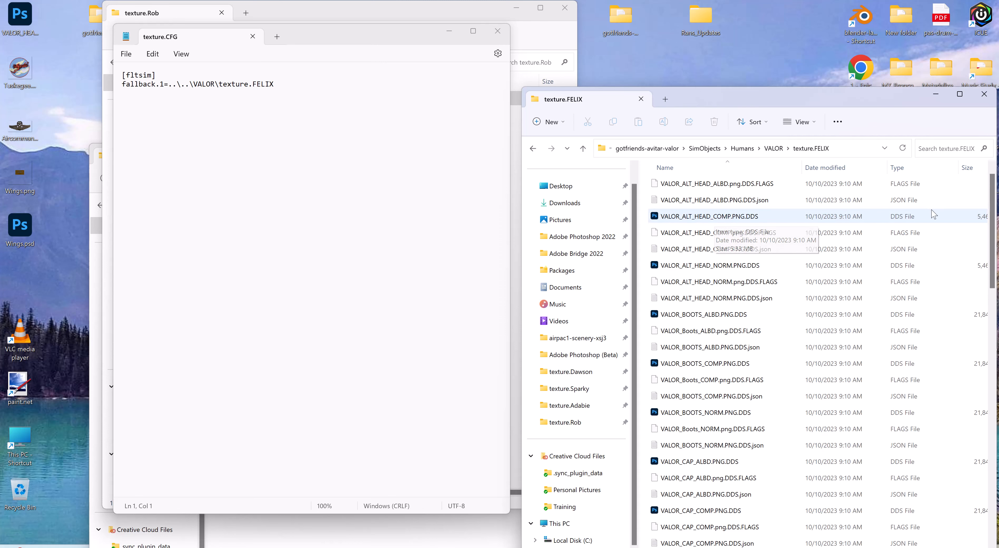
mouse_move(995, 195)
mouse_down()
mouse_move(998, 273)
mouse_move(995, 182)
mouse_up()
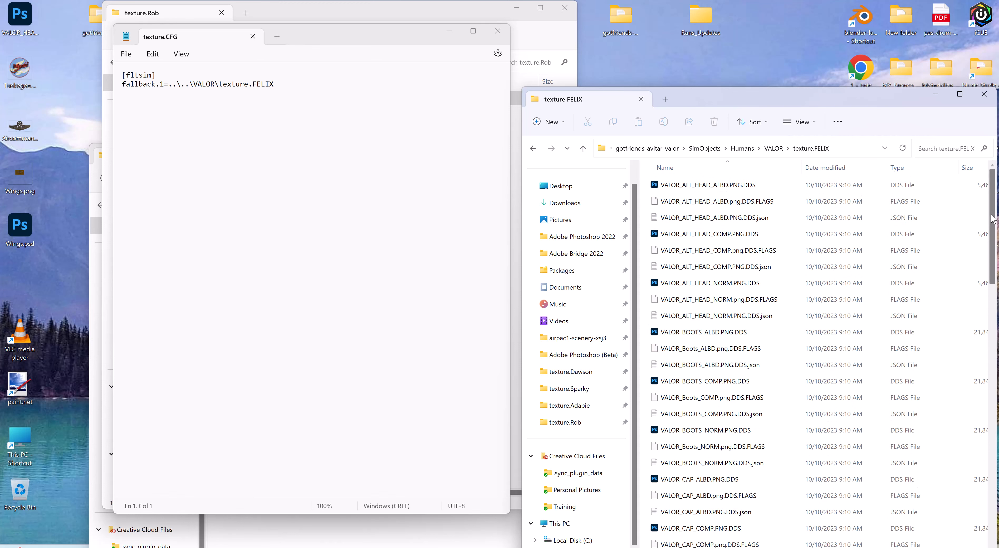
- Examine the boots, cap, gloves, head and headset texture files in texture.FELIX, giving attention to the head set
scroll(997, 252, down, 2)
scroll(997, 240, down, 3)
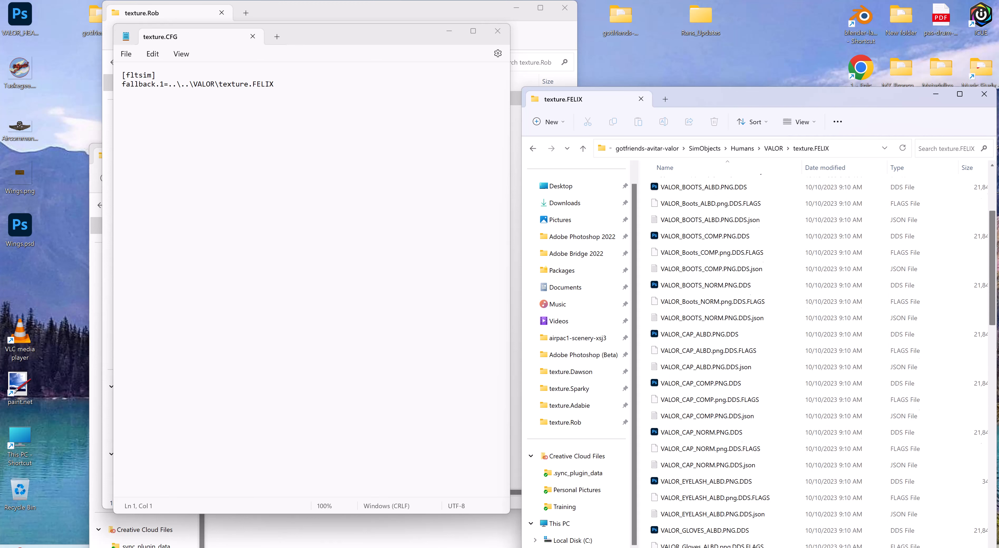
scroll(823, 360, down, 5)
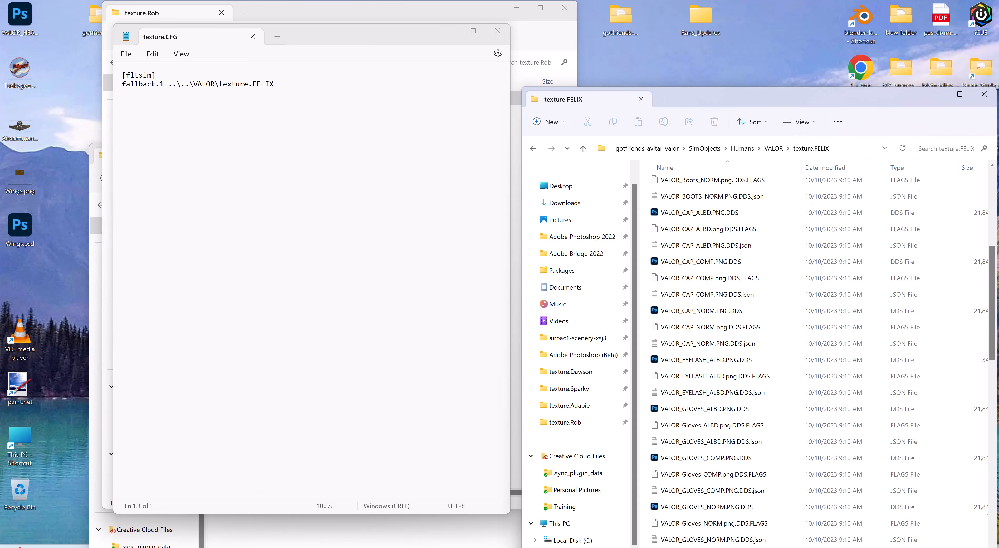
scroll(670, 334, down, 2)
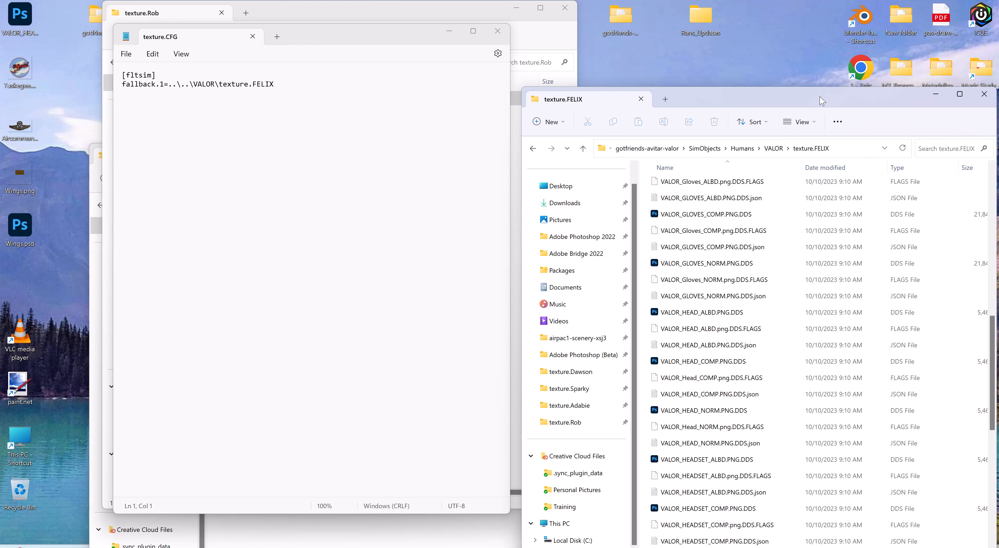
drag(819, 103, 831, 67)
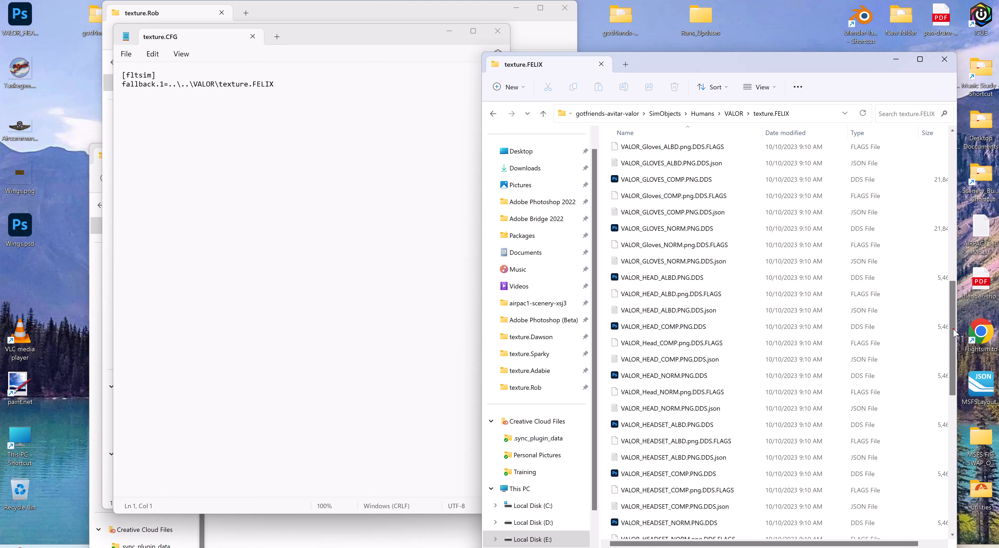
drag(954, 328, 956, 264)
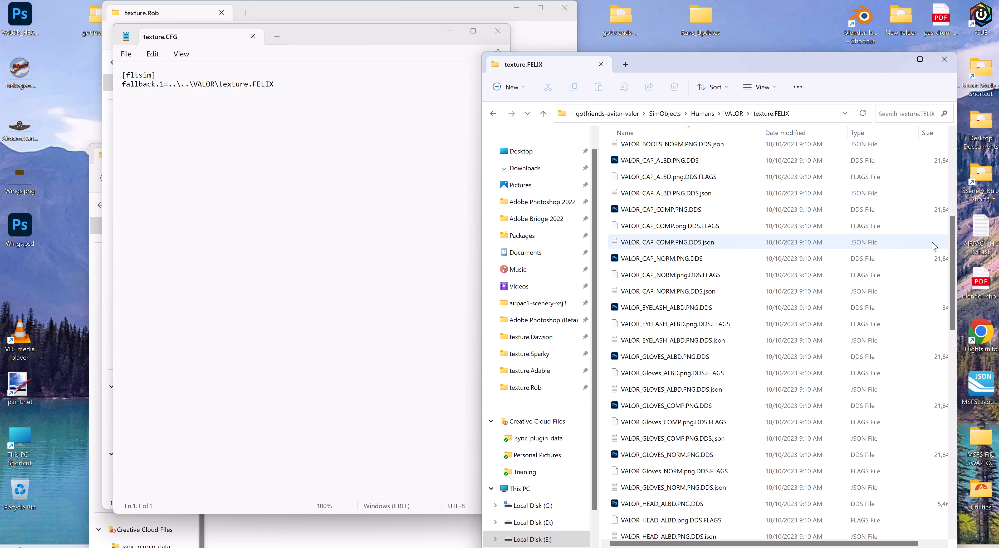
drag(954, 251, 963, 306)
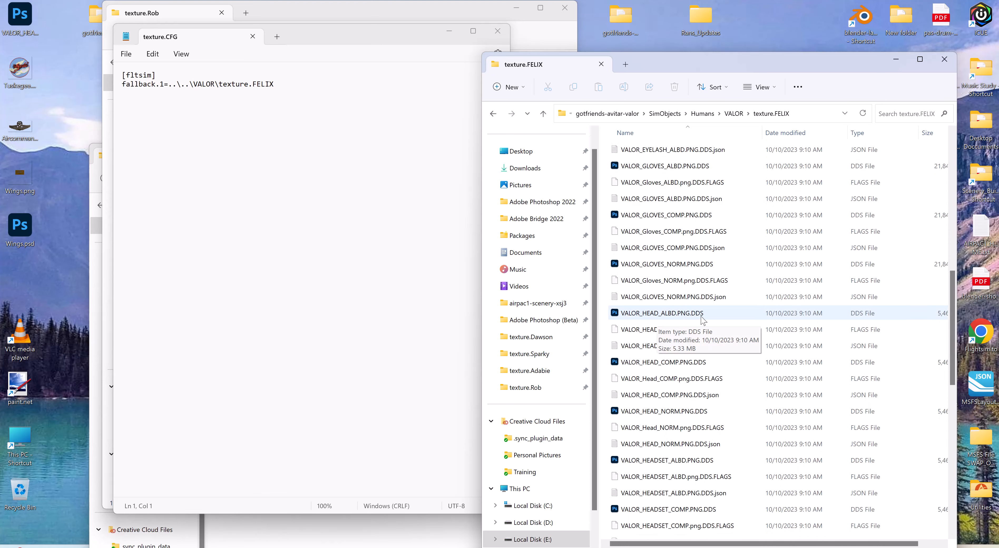
drag(953, 312, 954, 316)
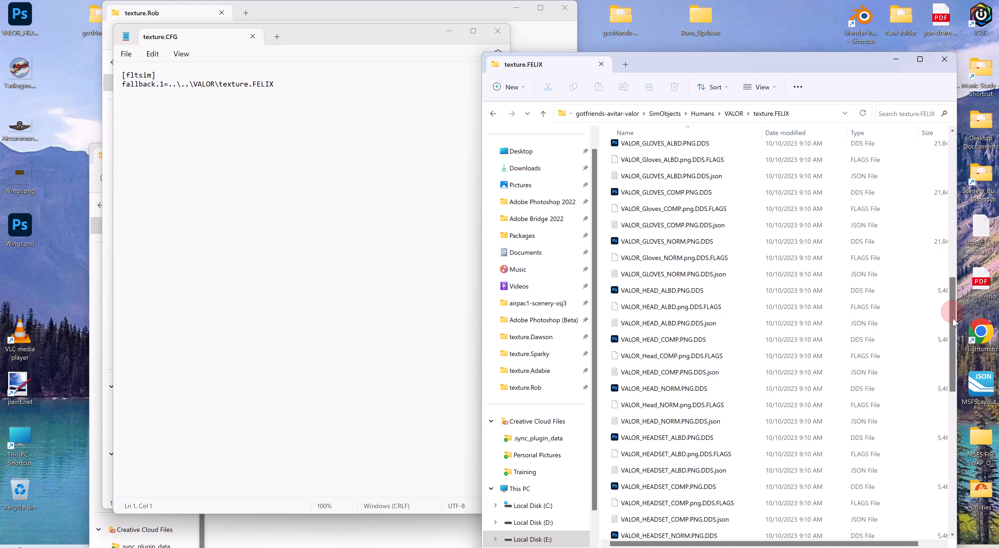
- Check the contents of the model.ARTHUR folder in the original VALOR package and return to the VALOR folder
click(544, 114)
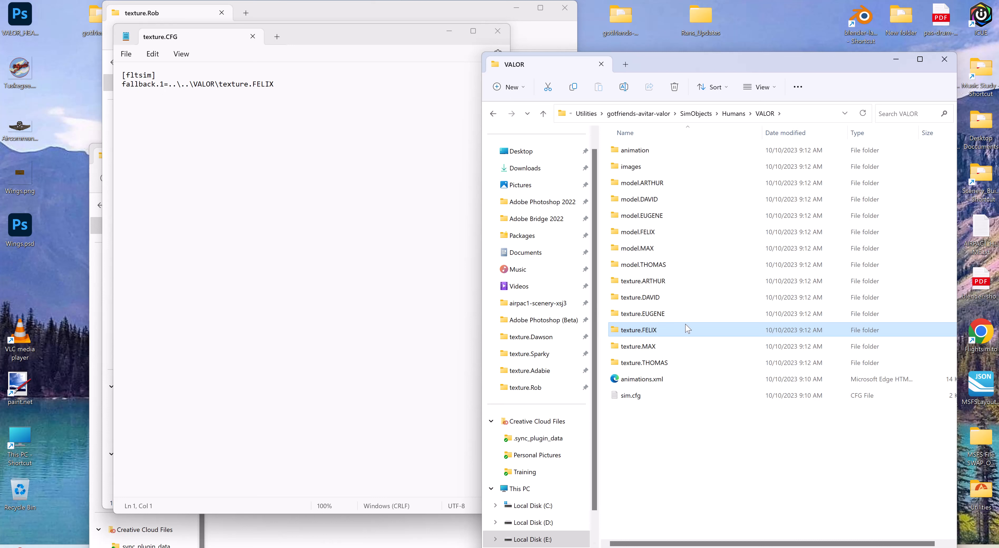
double_click(656, 184)
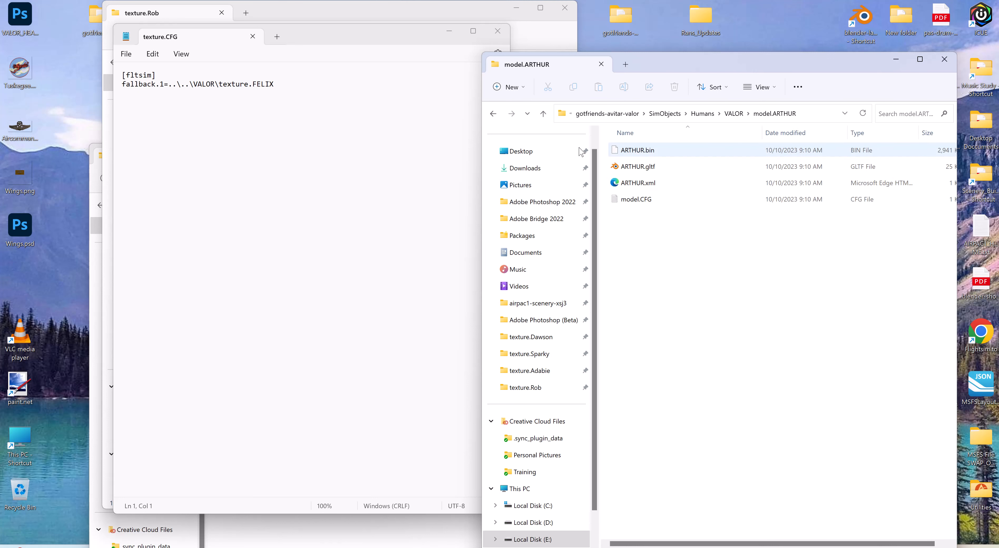
click(543, 113)
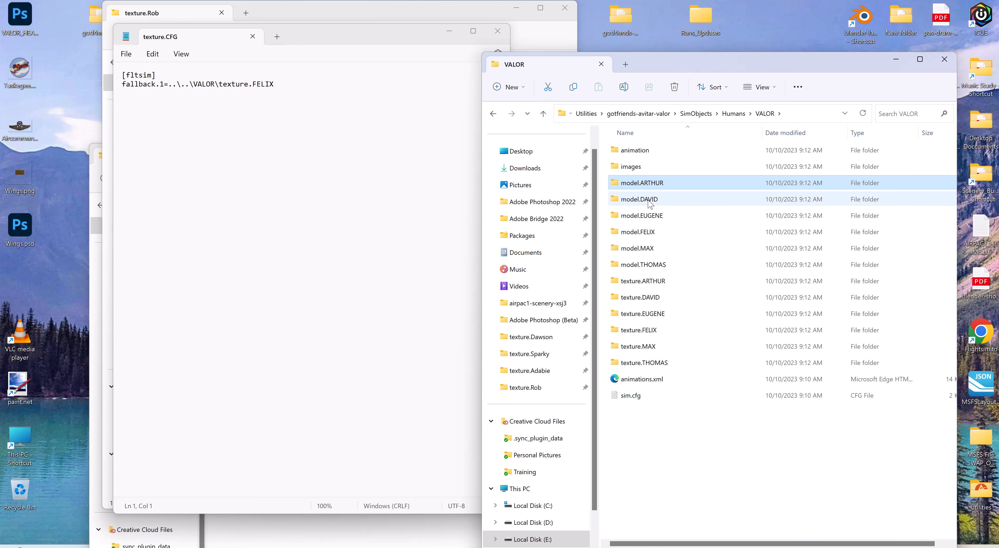
- Read texture.CFG in the texture.ARTHUR folder, close the open config files, and return to the VALOR folder
double_click(644, 281)
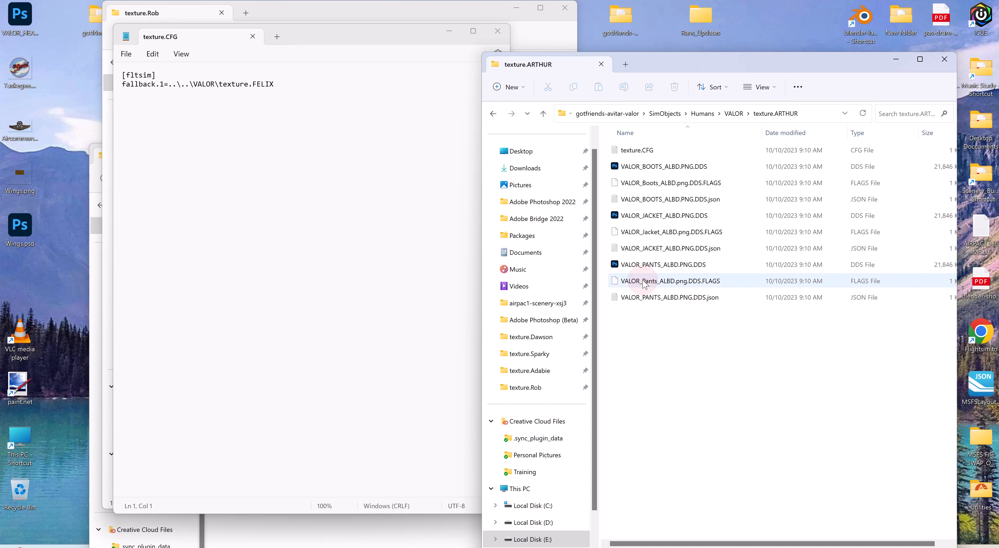
double_click(632, 154)
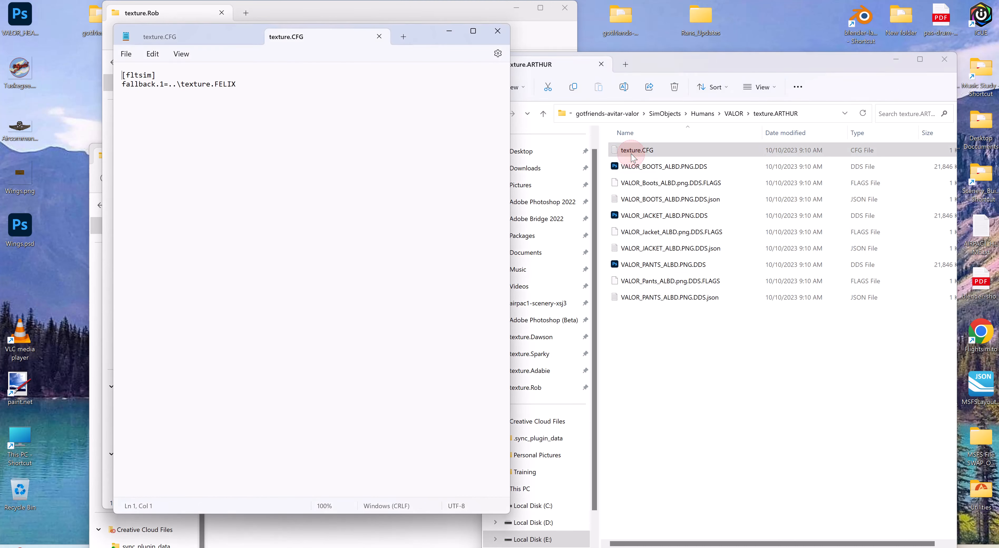
click(497, 31)
click(544, 113)
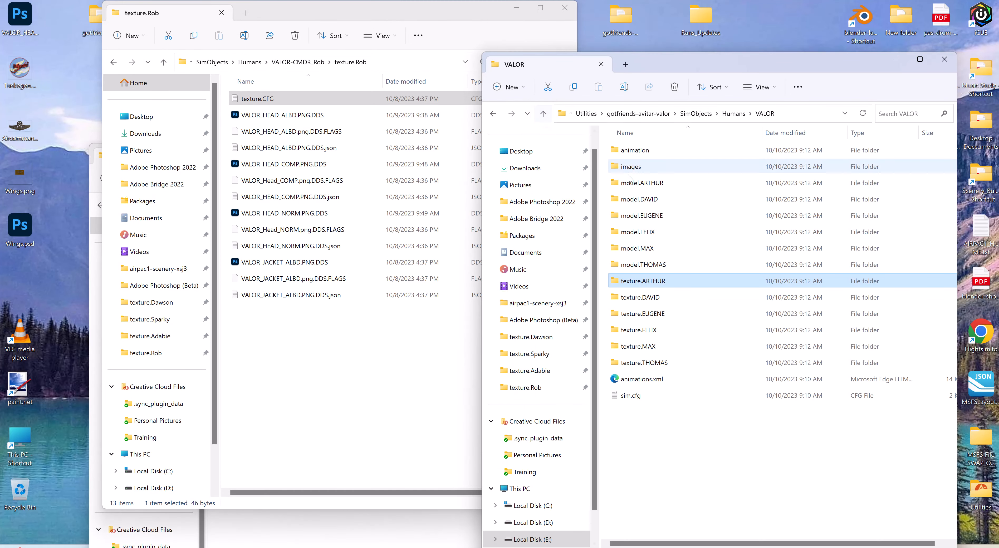
- Read model.CFG in the model.EUGENE folder, close it, and return to the VALOR folder
click(649, 217)
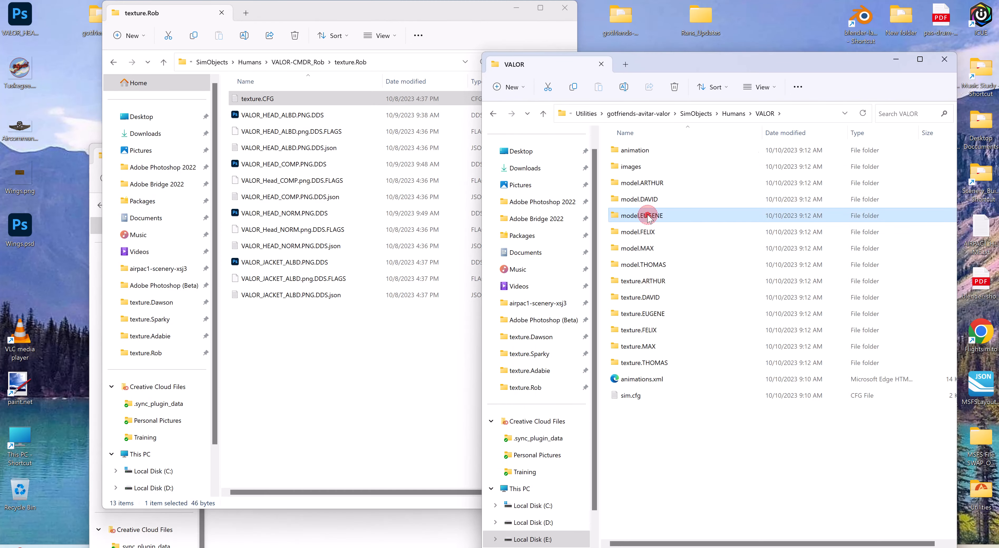
double_click(649, 217)
double_click(635, 200)
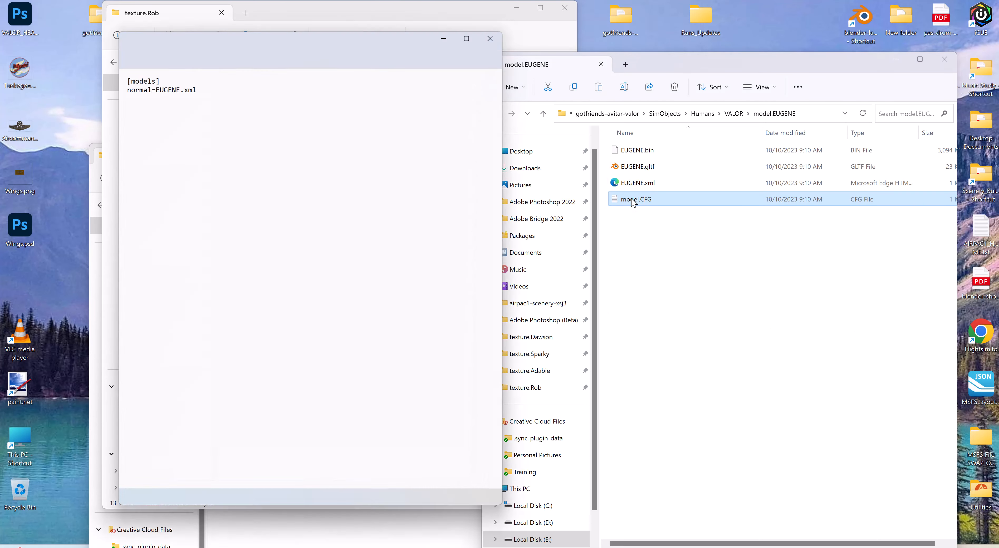
click(495, 32)
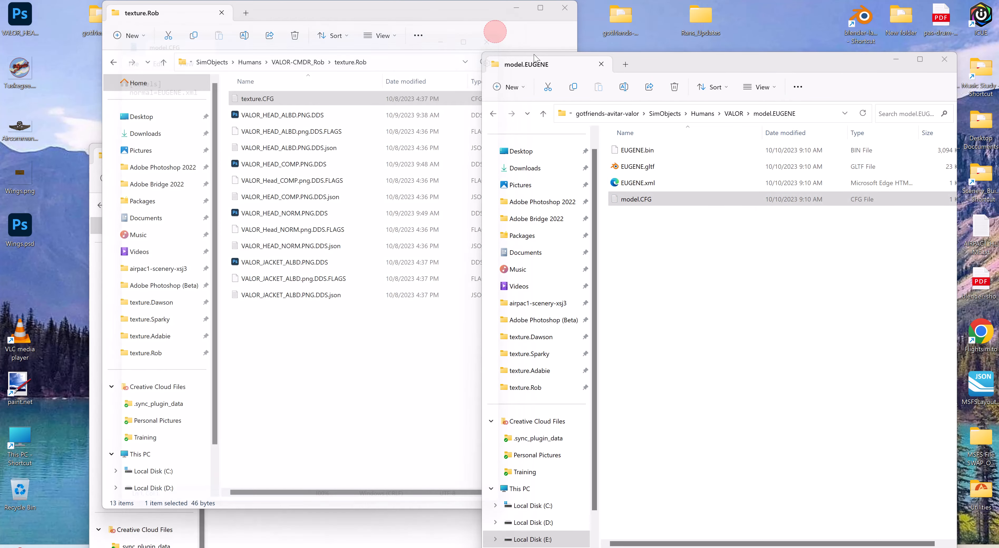
click(543, 113)
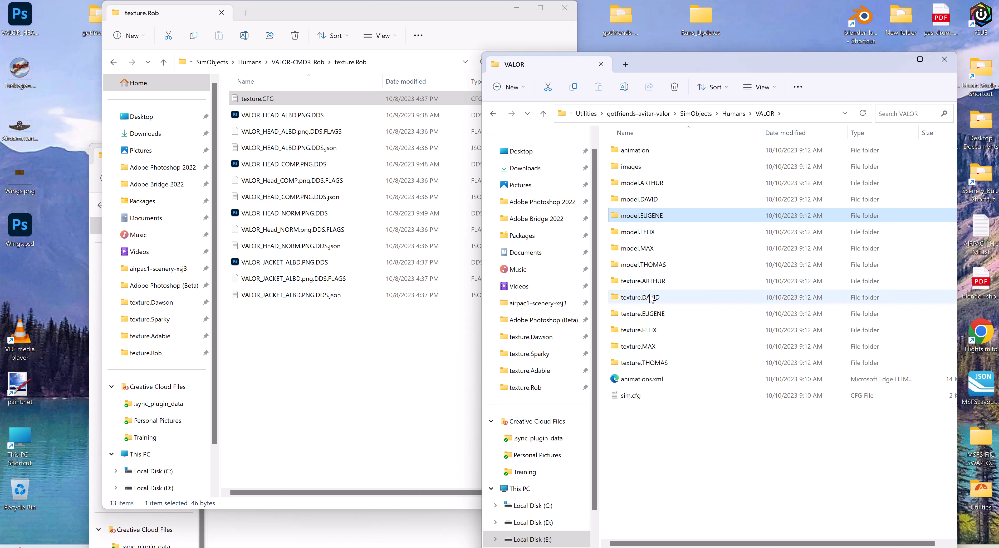
- Read texture.CFG in the texture.EUGENE folder, close it, and return to the VALOR folder
double_click(653, 314)
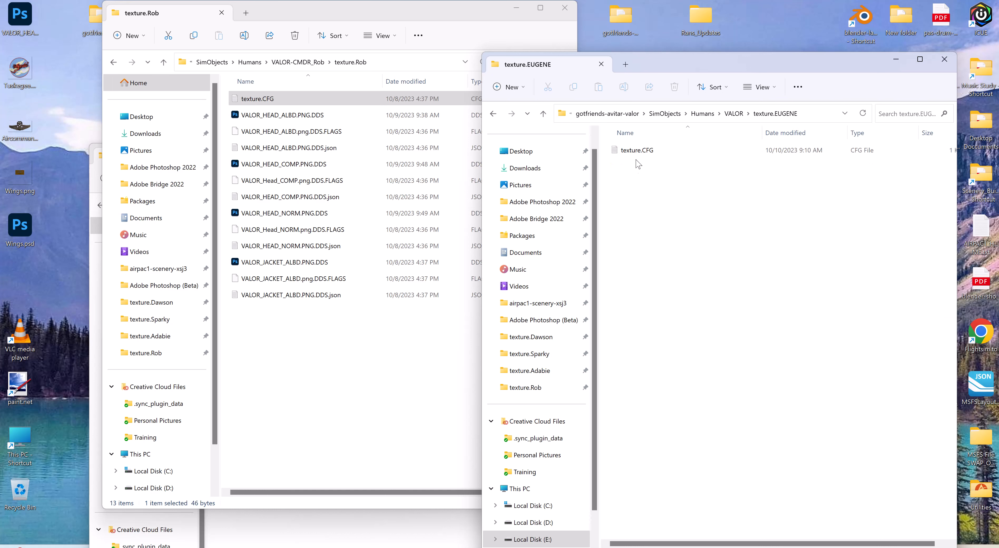
double_click(636, 150)
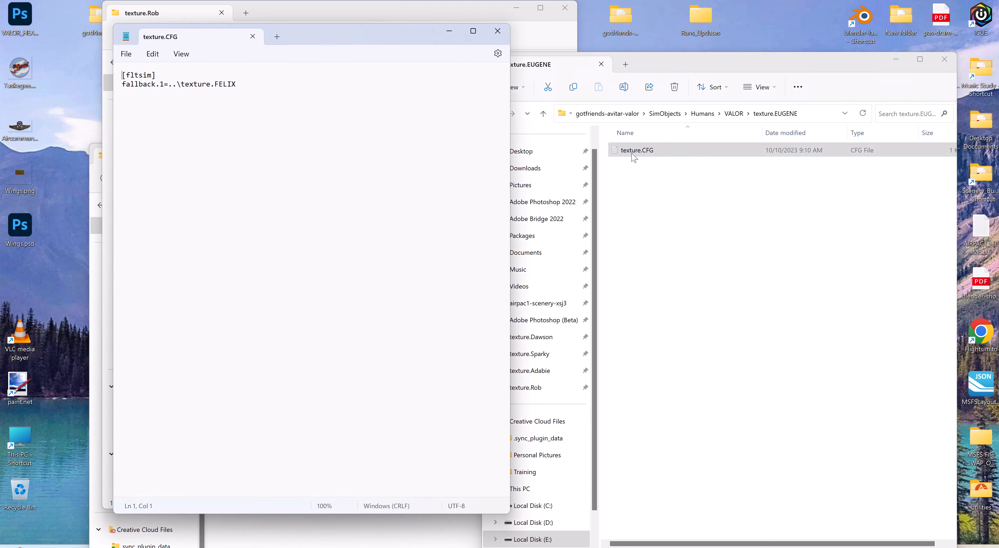
click(497, 30)
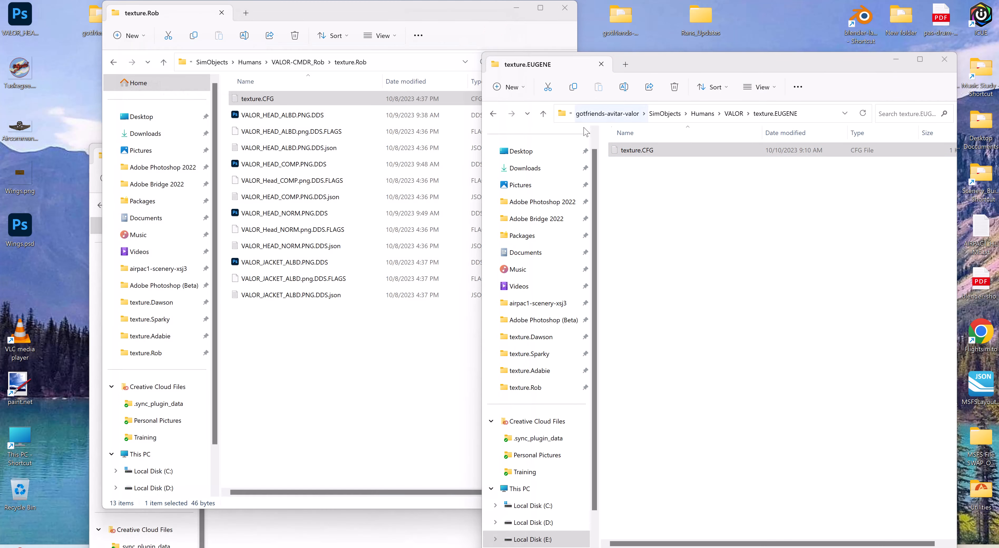
click(546, 114)
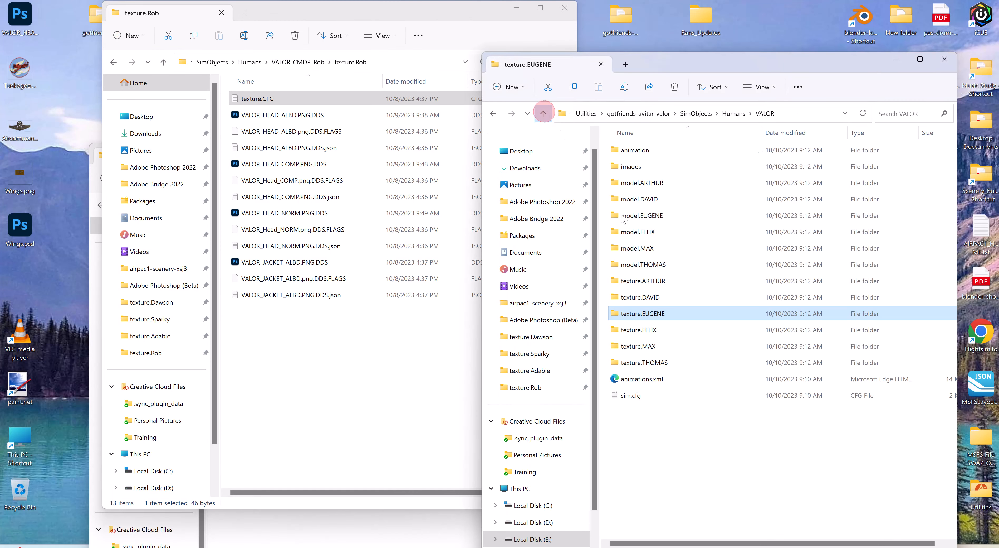
- Review the texture files in the fallback folder texture.FELIX and return to the VALOR folder
double_click(653, 330)
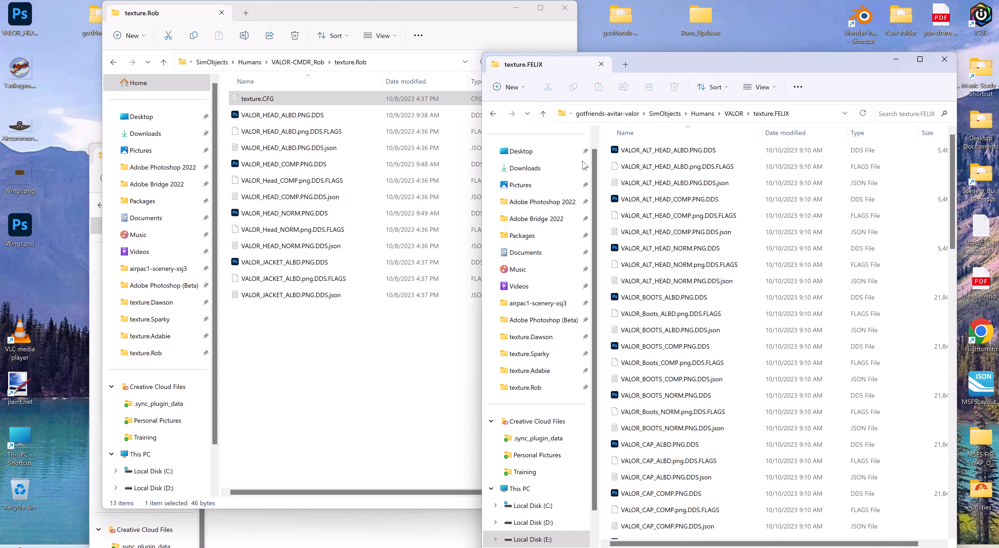
scroll(679, 301, down, 12)
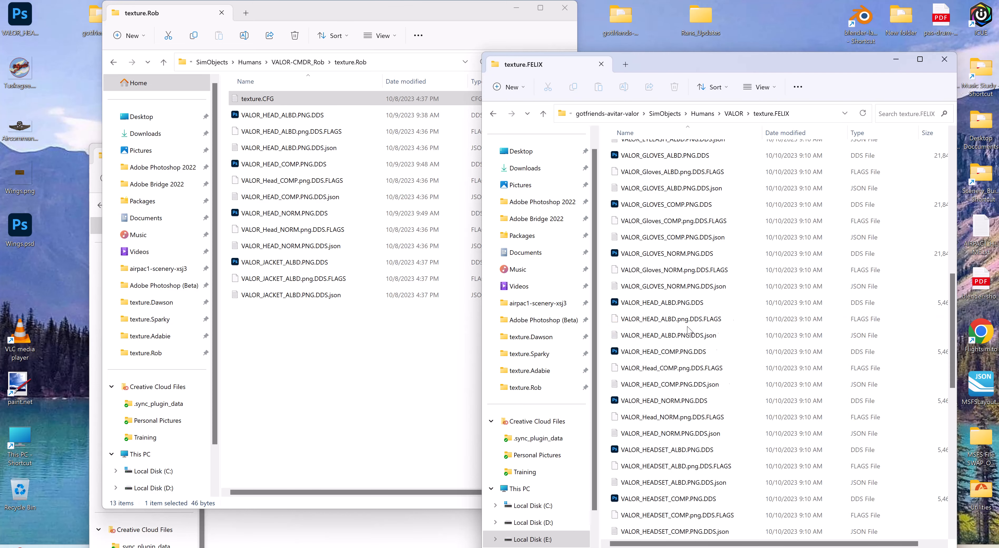
scroll(688, 329, down, 9)
scroll(688, 329, up, 20)
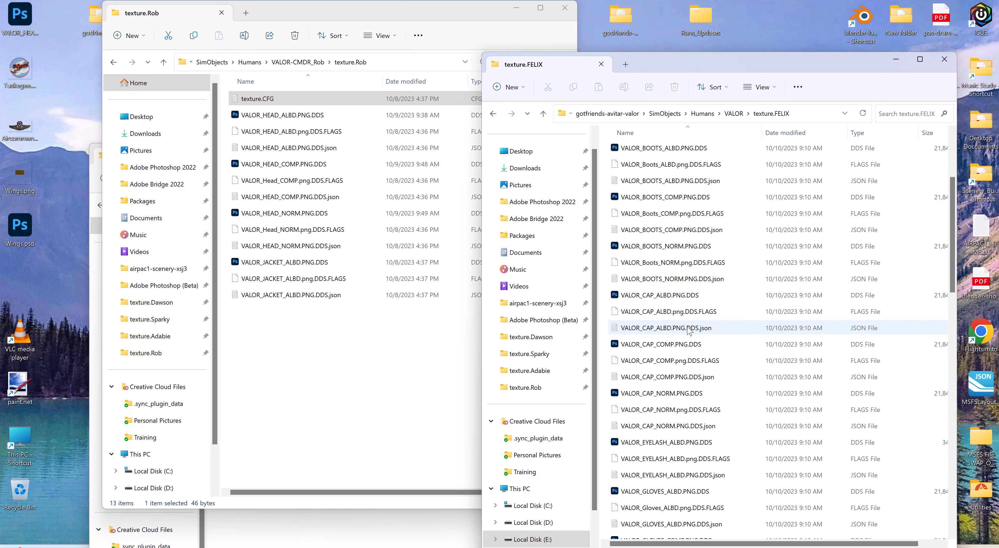
click(543, 113)
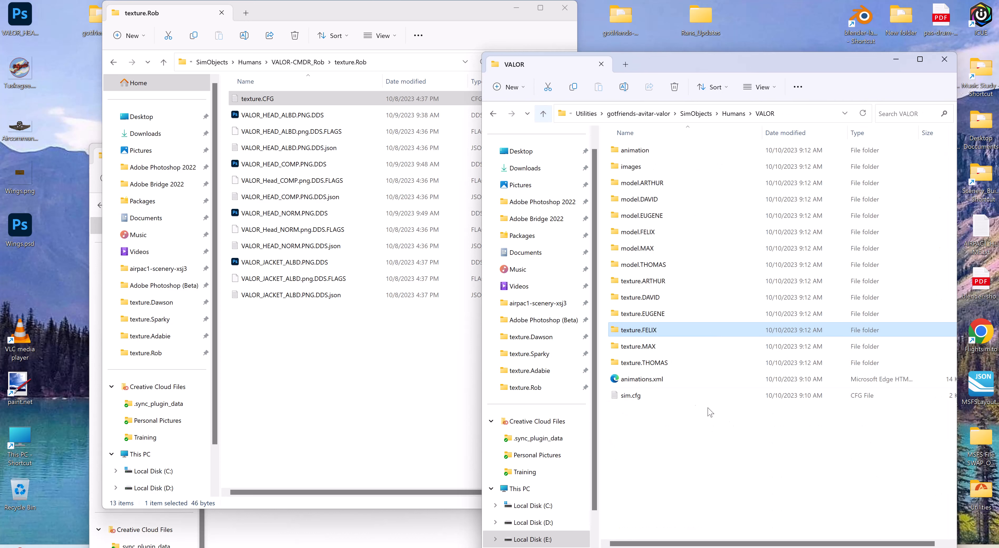
- Open texture.CFG from the texture.THOMAS folder to check its fallback entry
double_click(649, 362)
double_click(636, 151)
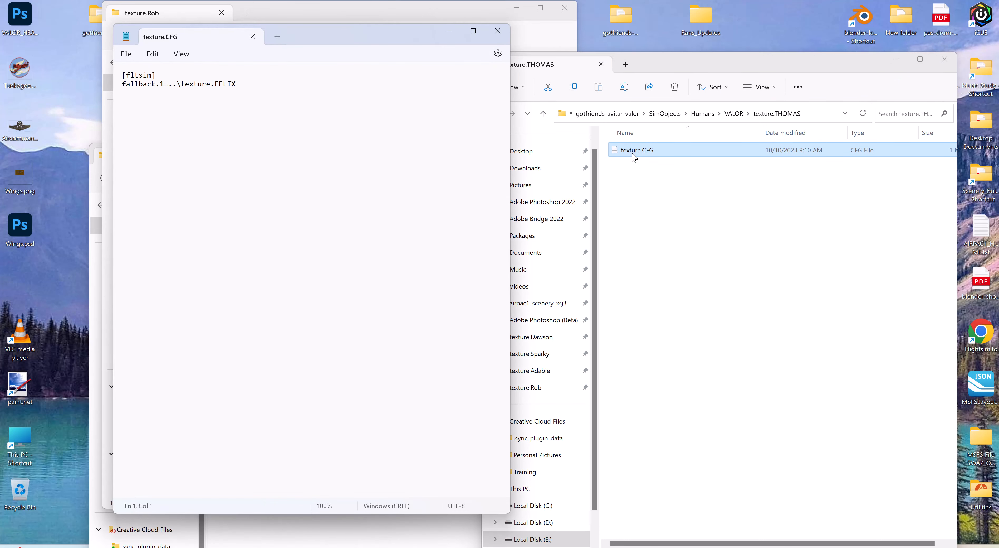
- Close the texture.THOMAS configuration file, read texture.CFG in the texture.MAX folder, and return to the VALOR folder
click(499, 31)
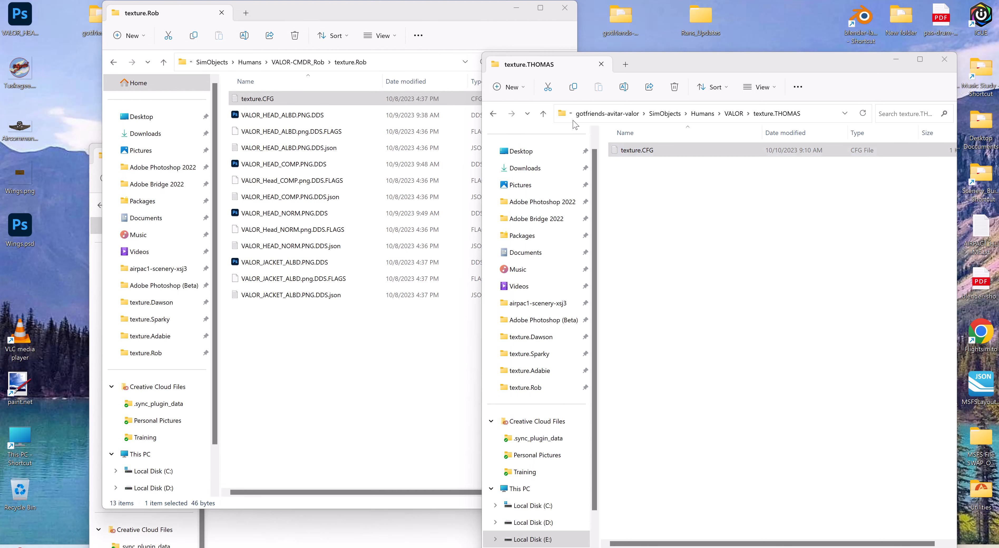
click(544, 113)
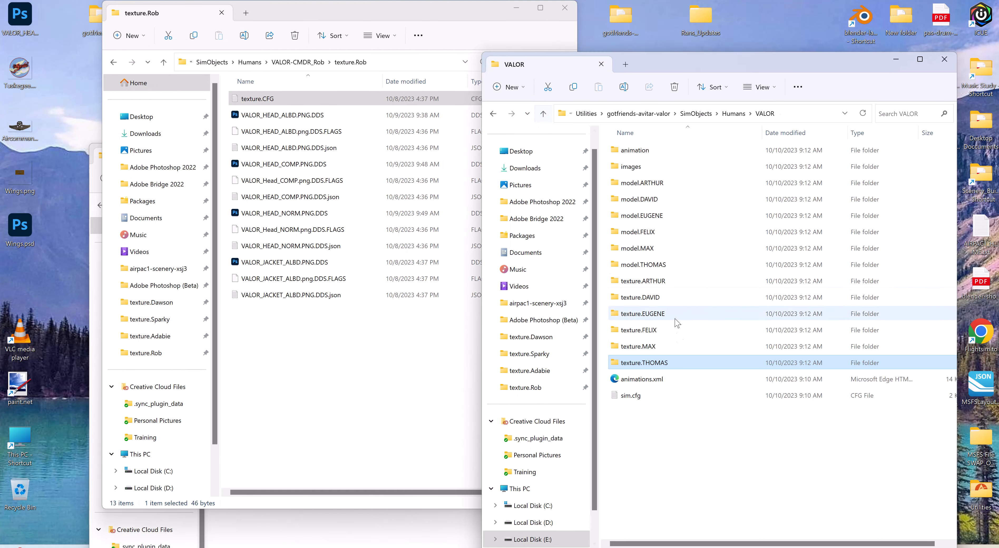
double_click(644, 347)
double_click(641, 151)
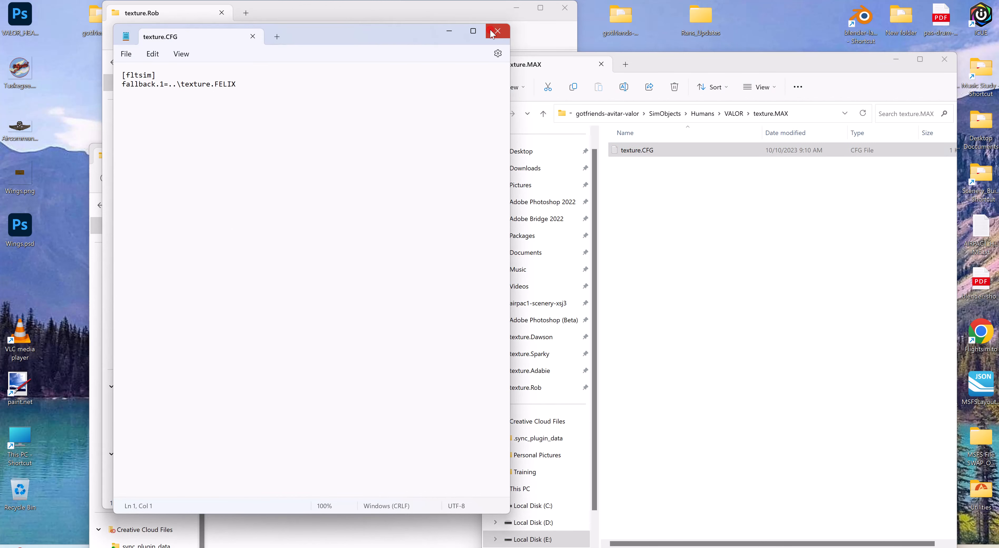
click(497, 31)
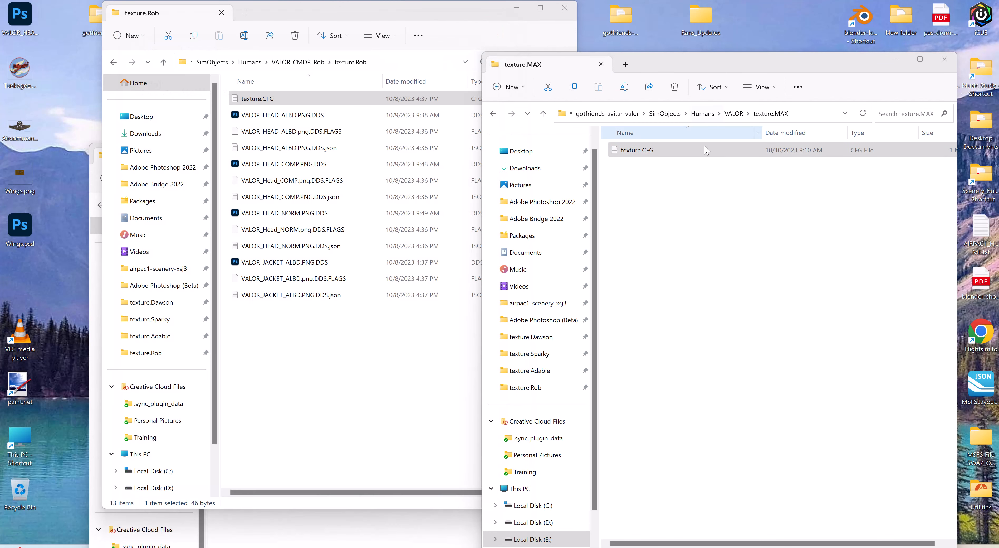
click(543, 114)
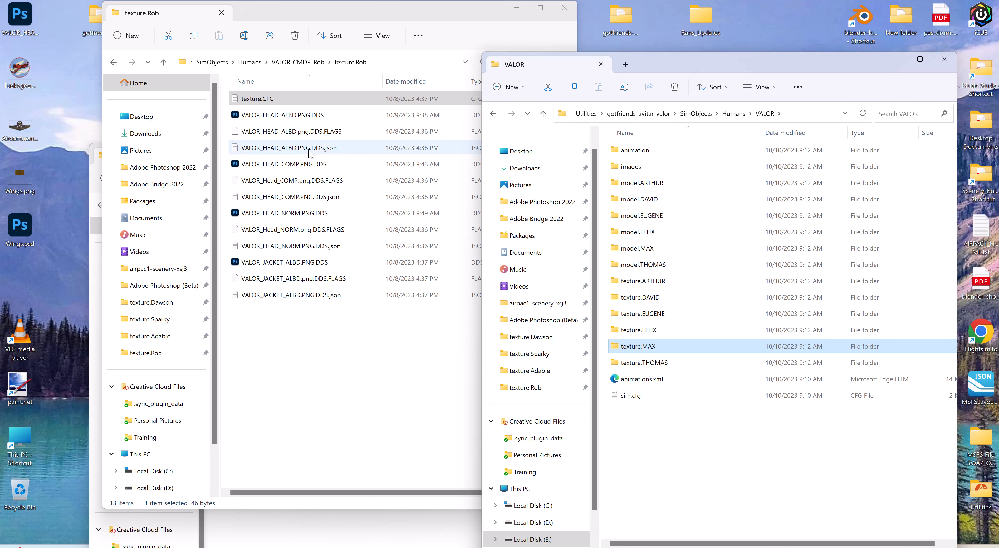
- Read the fallback path in texture.CFG of the custom texture.Rob folder and close the file
click(276, 99)
double_click(275, 100)
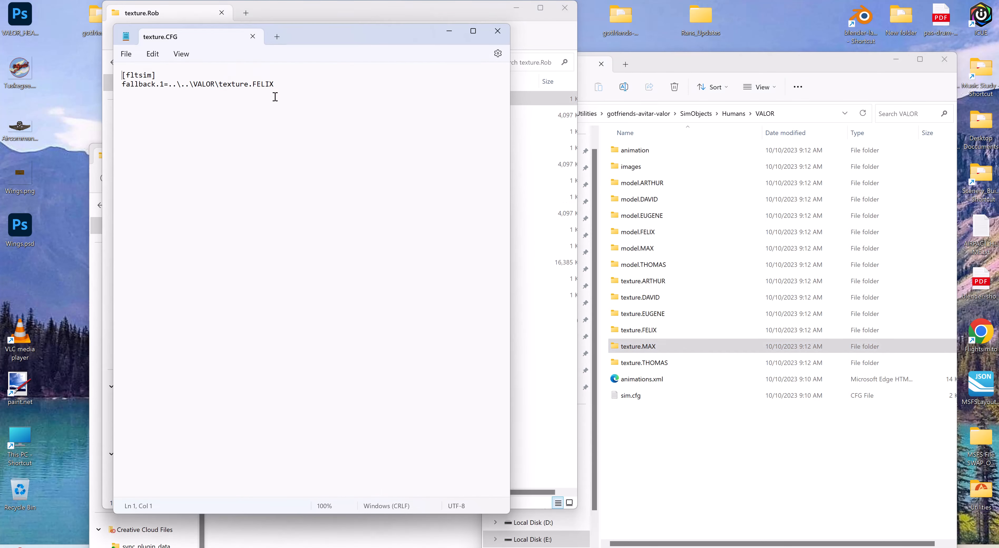
click(498, 30)
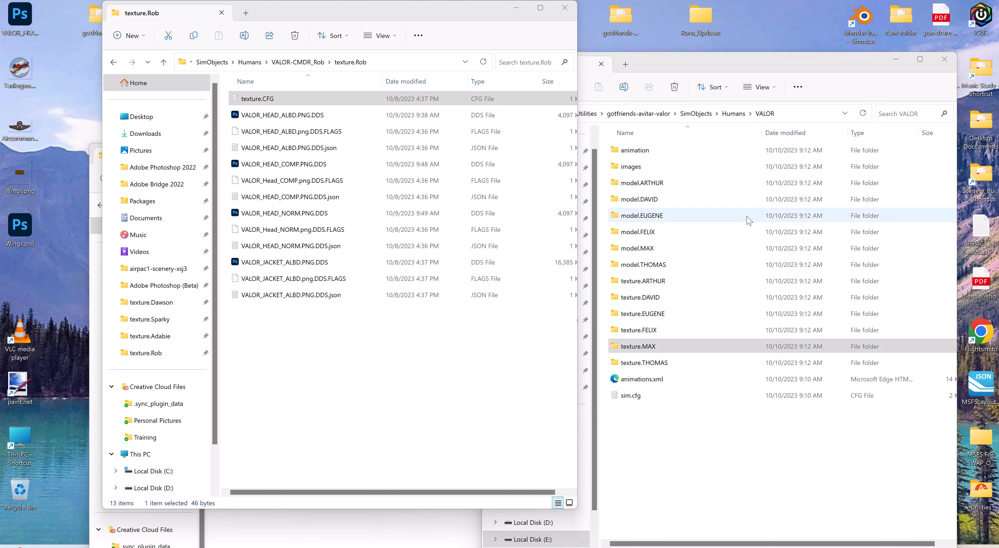
- Read the fallback entries in texture.CFG of the texture.DAVID folder and close the file
click(657, 313)
click(652, 298)
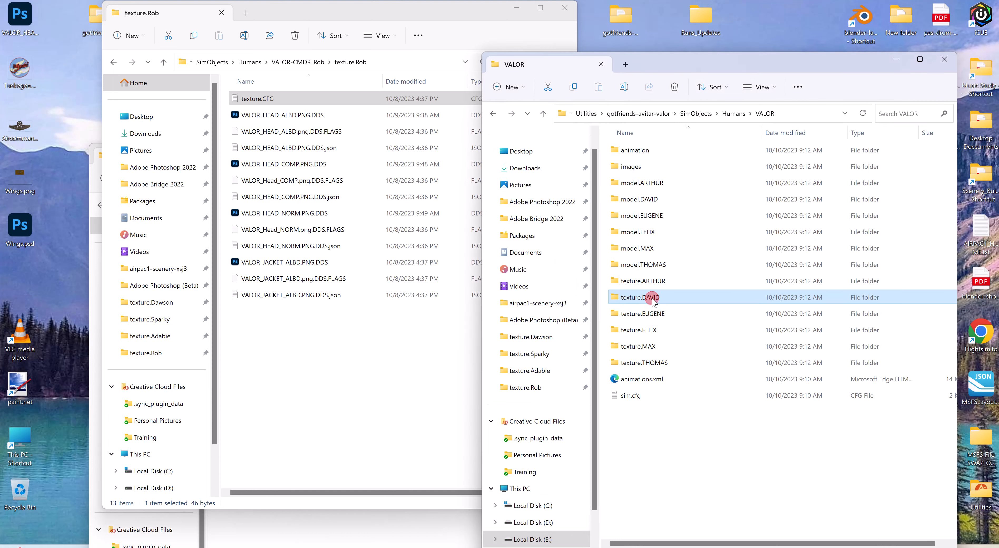
double_click(652, 298)
double_click(630, 155)
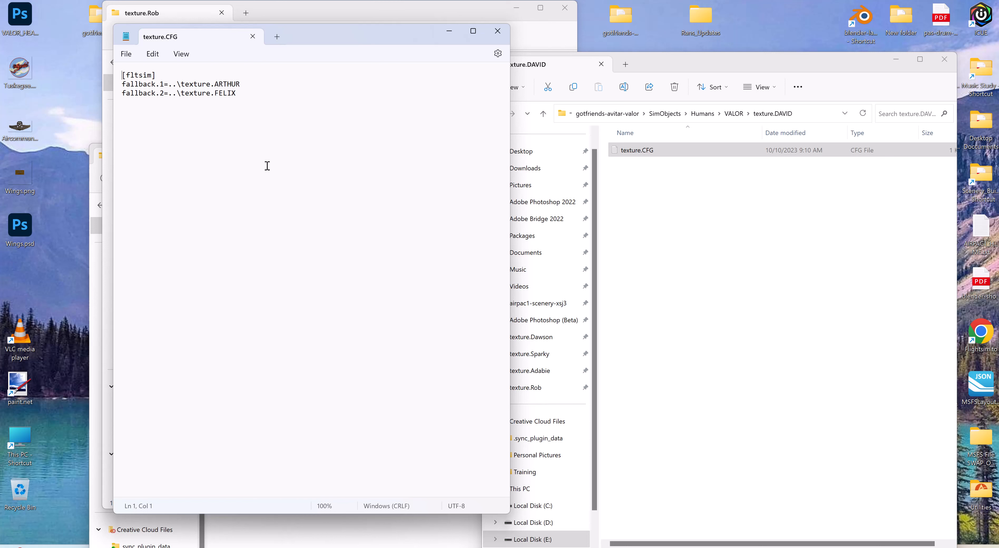
click(497, 30)
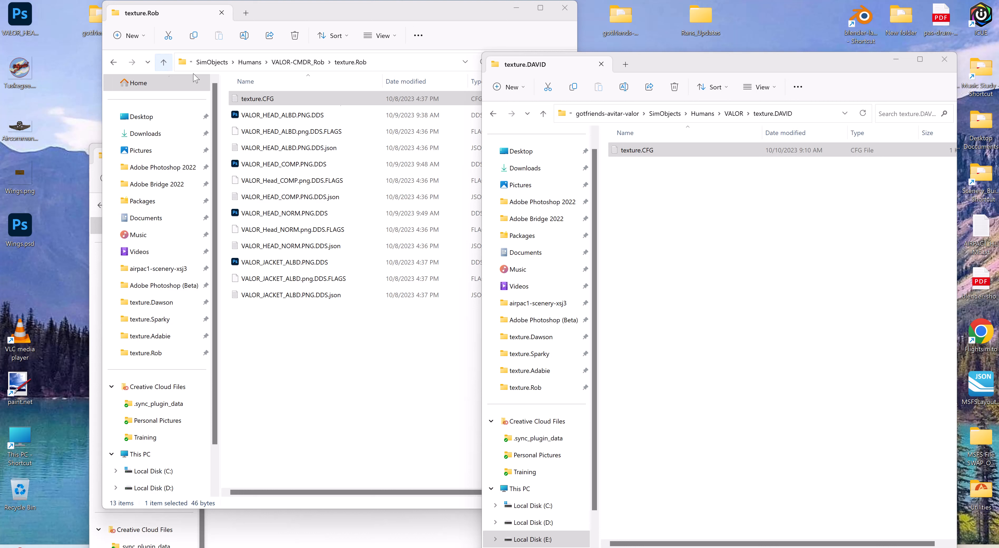
- Open sim.cfg from the VALOR-CMDR_Rob folder and reposition its window for reading
click(163, 62)
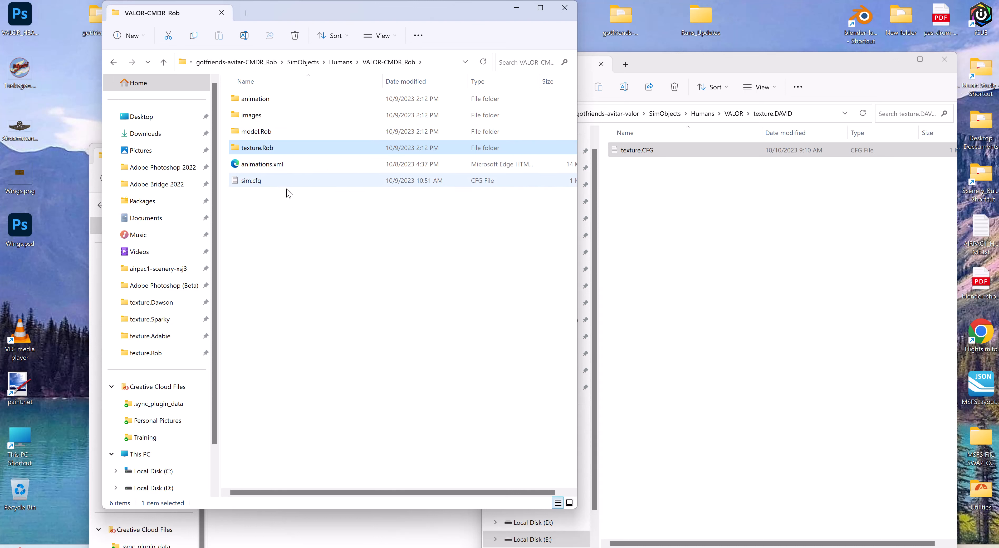
click(252, 183)
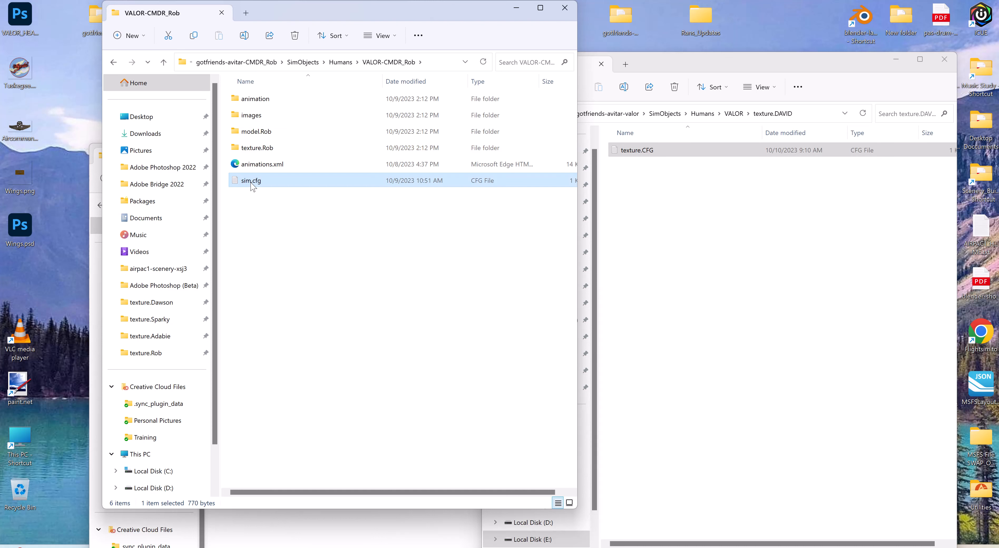
double_click(252, 182)
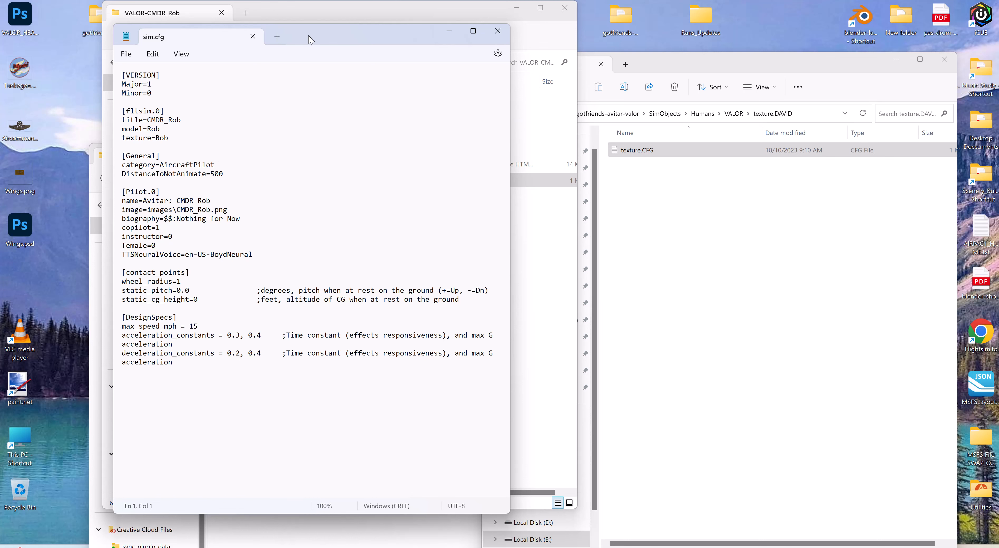
drag(312, 39, 436, 163)
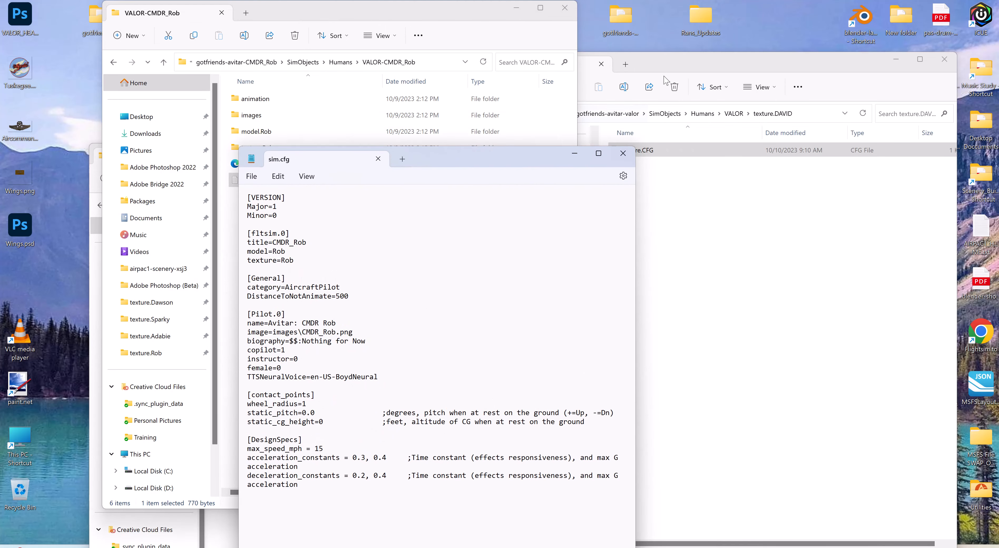
- Uncover the template package window and open sim.cfg from the VALOR-TEMPLATE folder to read its entries
click(673, 73)
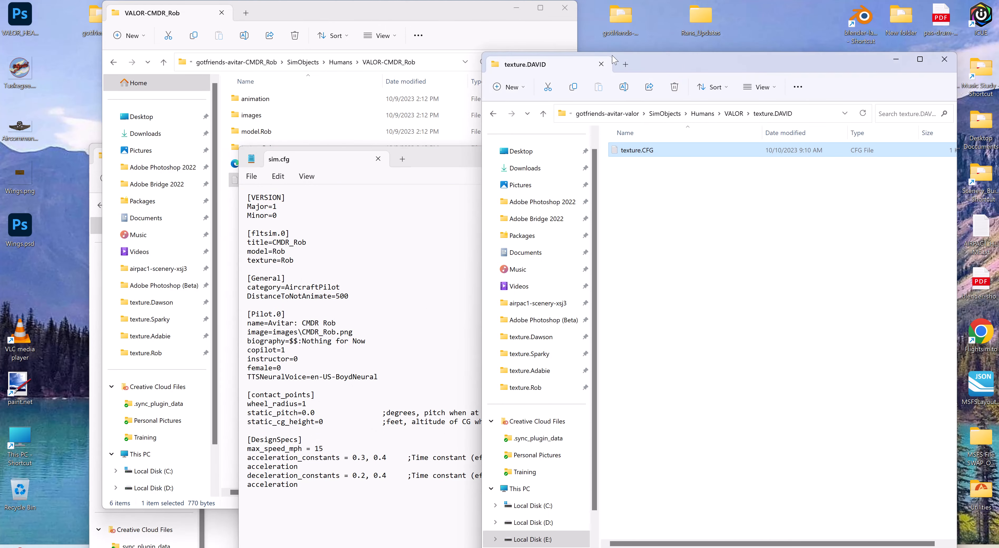
drag(458, 18, 860, 28)
click(186, 154)
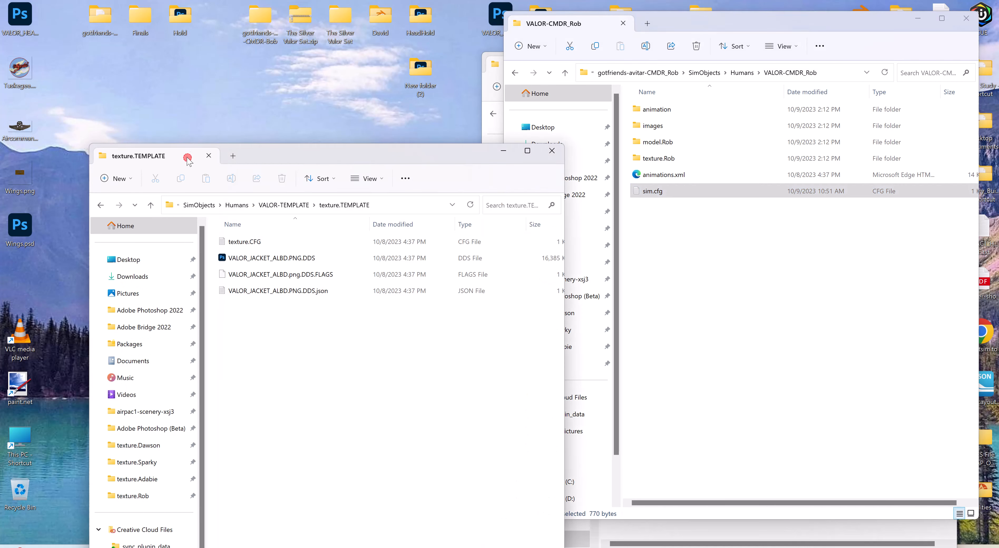
click(232, 244)
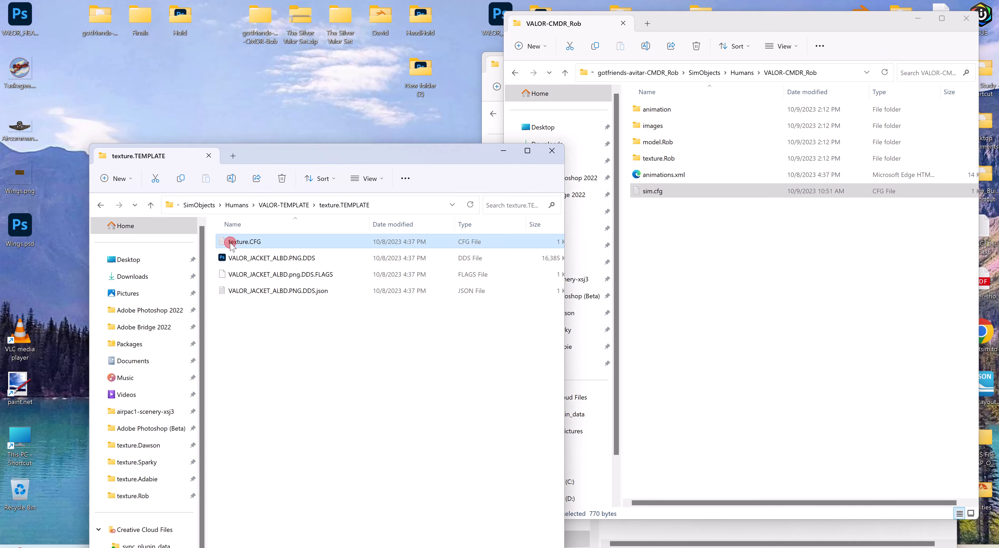
click(153, 205)
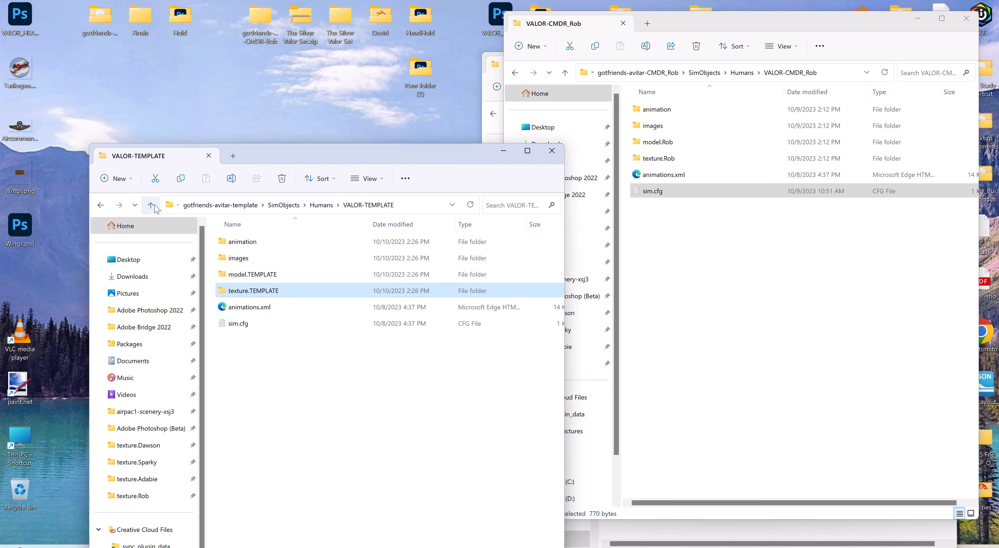
double_click(239, 326)
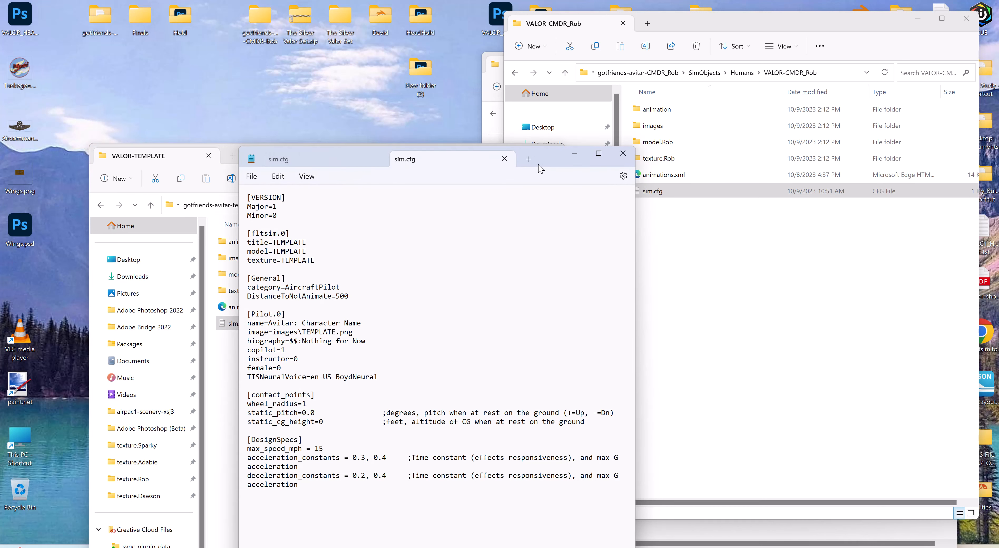
drag(548, 163, 548, 40)
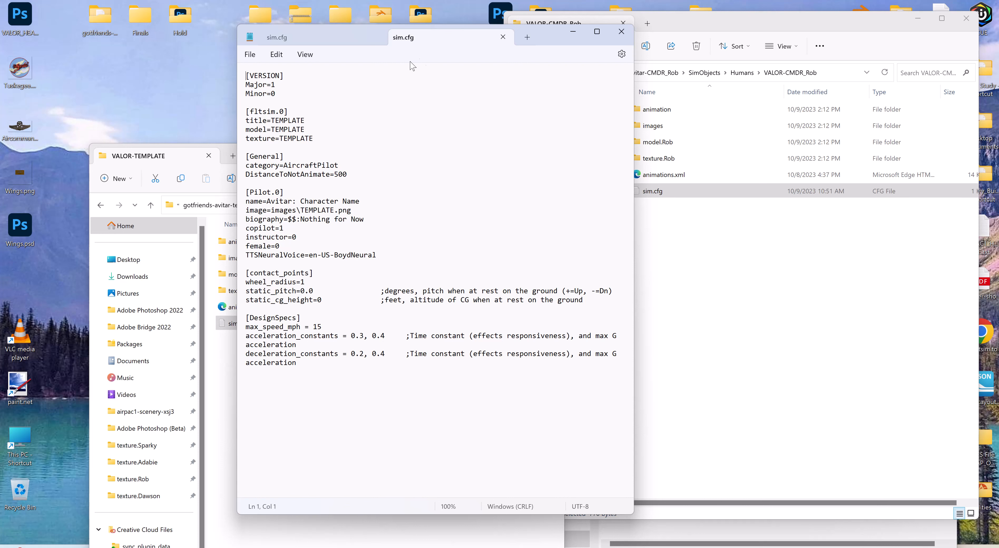
- Split the two sim.cfg files into separate windows and place them side by side to compare their entries
click(364, 39)
drag(478, 41, 651, 53)
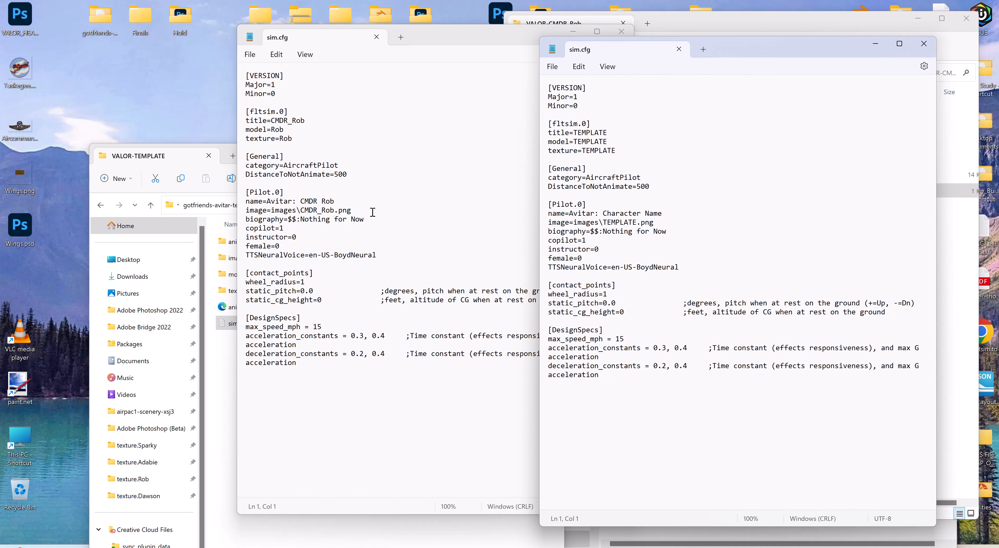
click(470, 156)
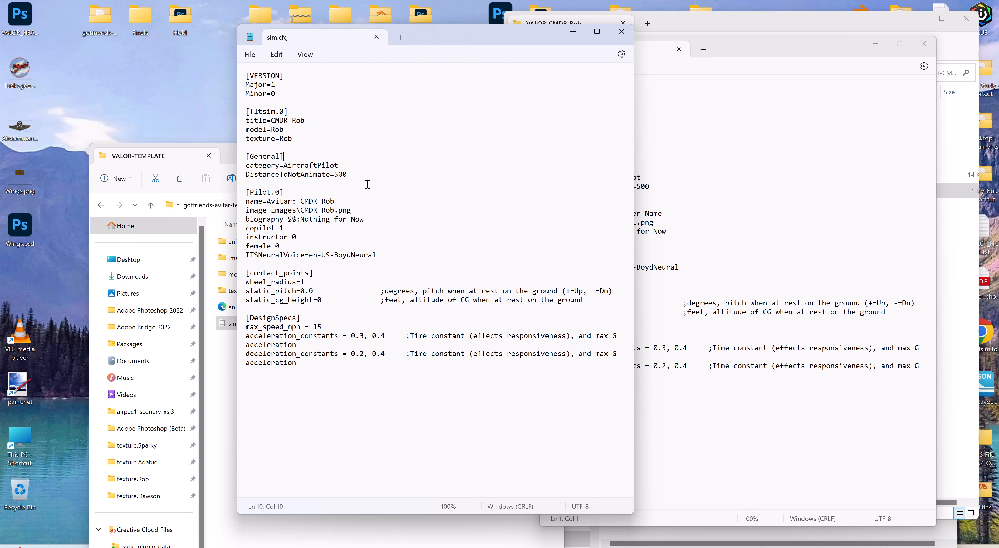
drag(433, 43, 154, 87)
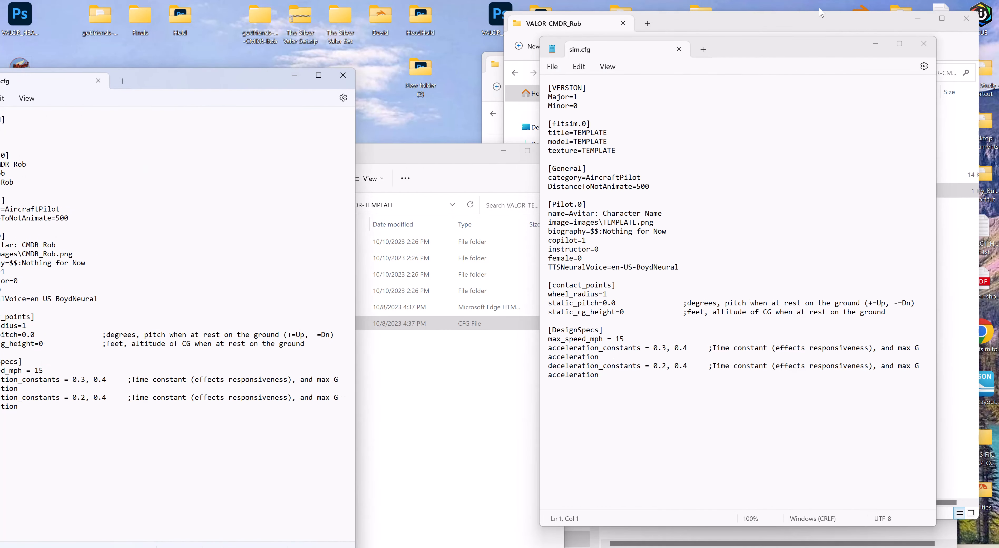
- Compare CMDR_Rob.png in the VALOR-CMDR_Rob images folder with the image entry in its sim.cfg, and close that file
drag(825, 59, 843, 323)
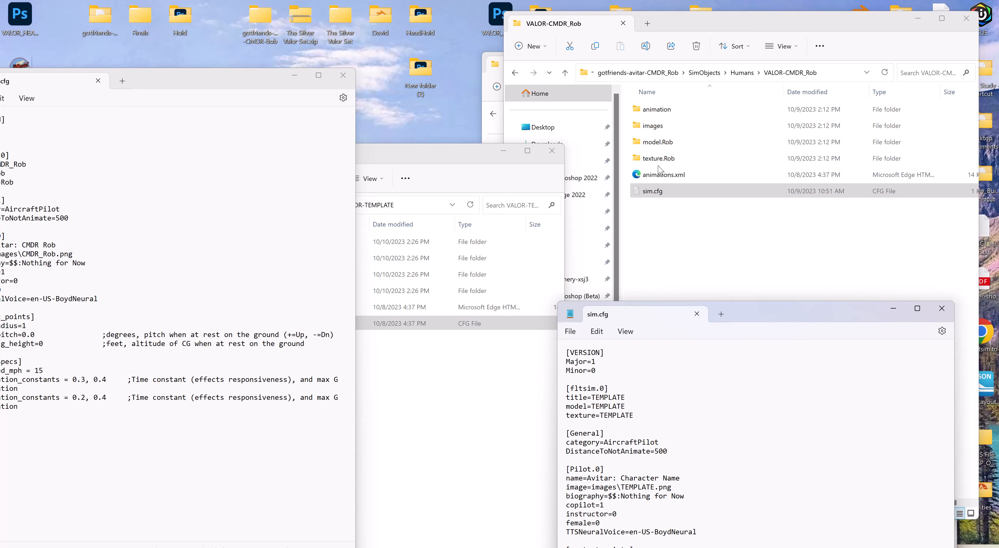
double_click(655, 127)
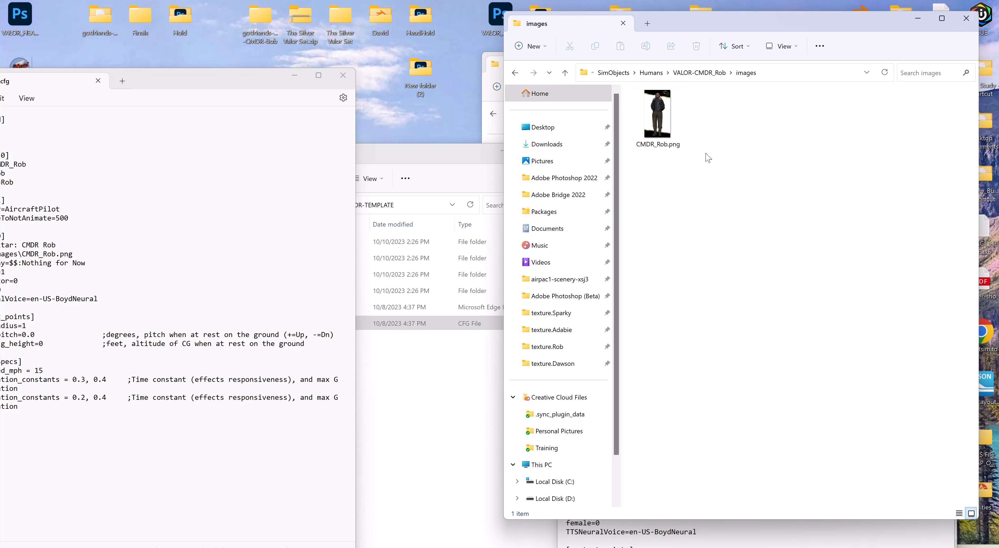
mouse_move(659, 147)
drag(204, 85, 422, 72)
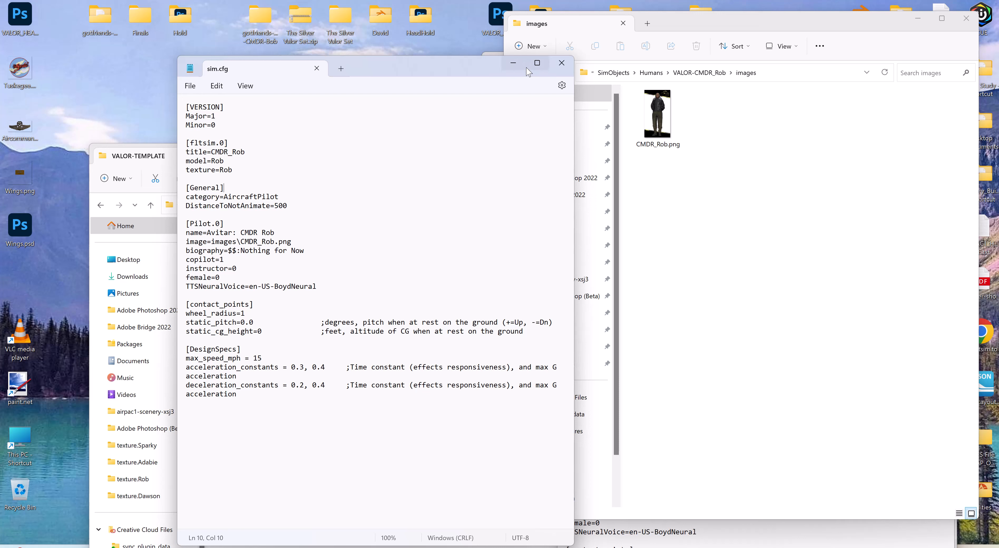
click(562, 64)
- Go up to the gotfriends-avitar-template folder and regenerate layout.json with MSFSLayoutGenerator.exe
drag(412, 154, 410, 73)
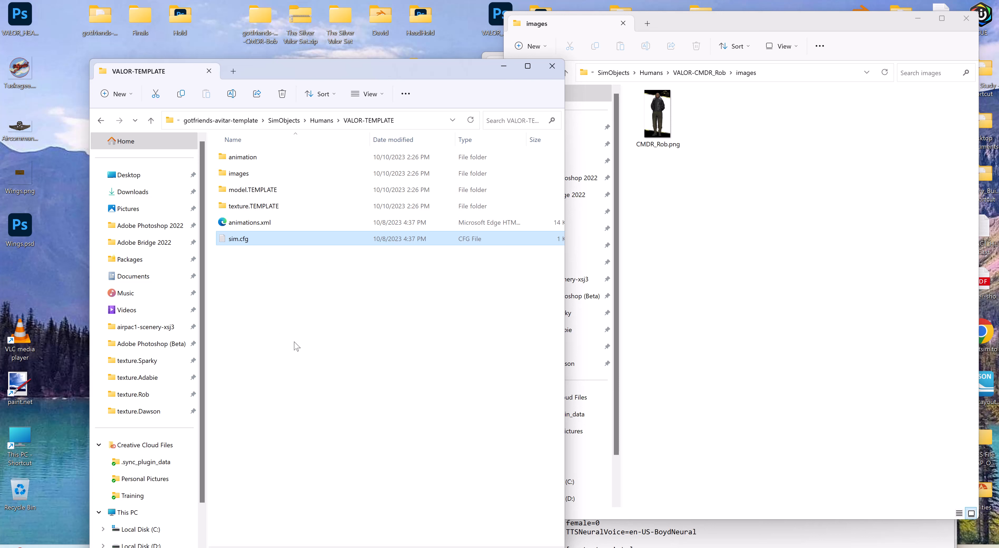
click(152, 123)
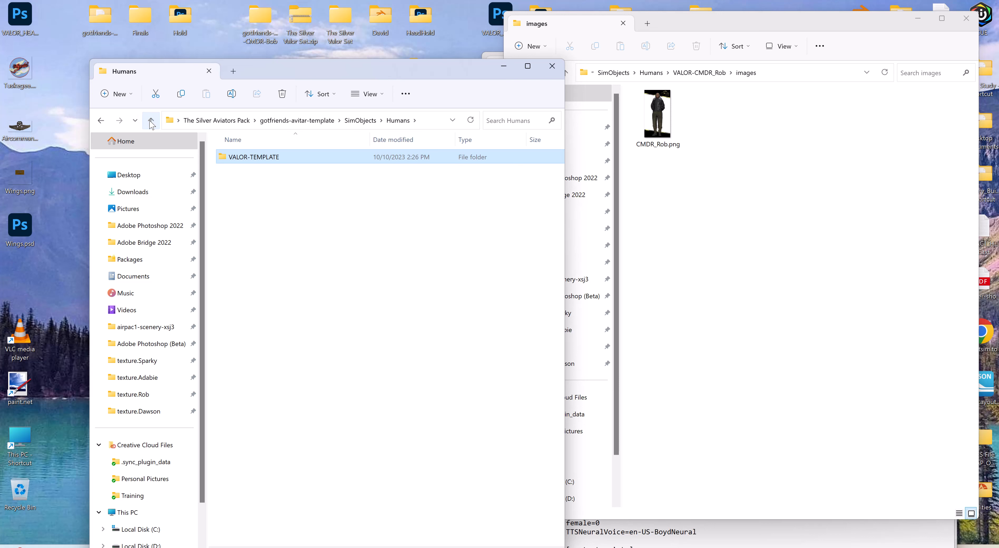
click(151, 123)
click(151, 124)
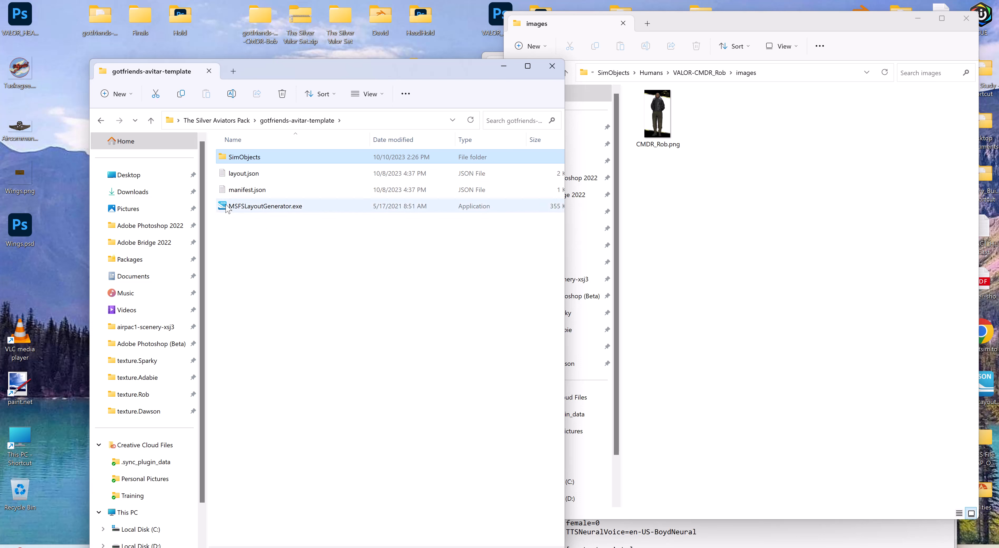
drag(236, 176, 240, 206)
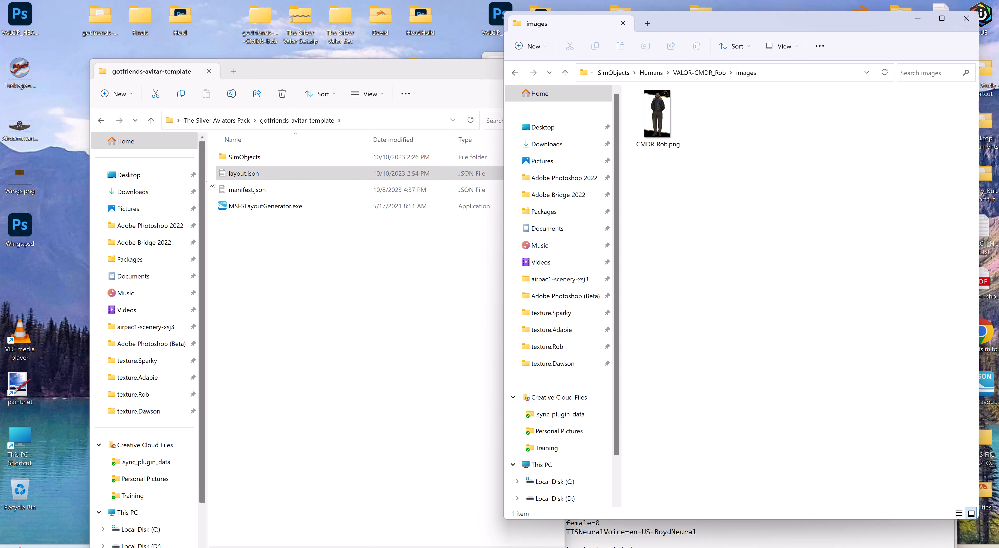
- Read manifest.json of the template package, close it, and return to The Silver Aviators Pack folder to review its packages
click(255, 191)
double_click(255, 192)
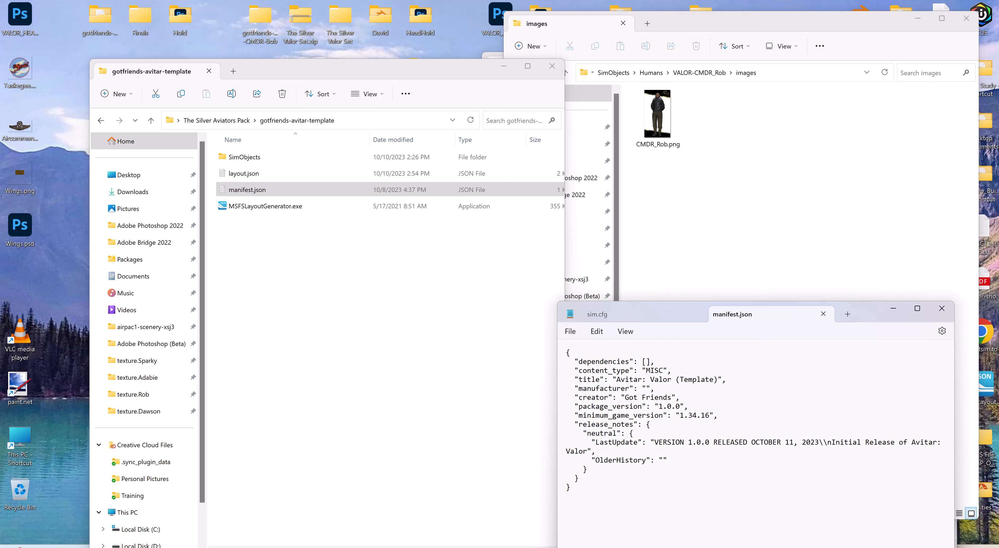
click(943, 308)
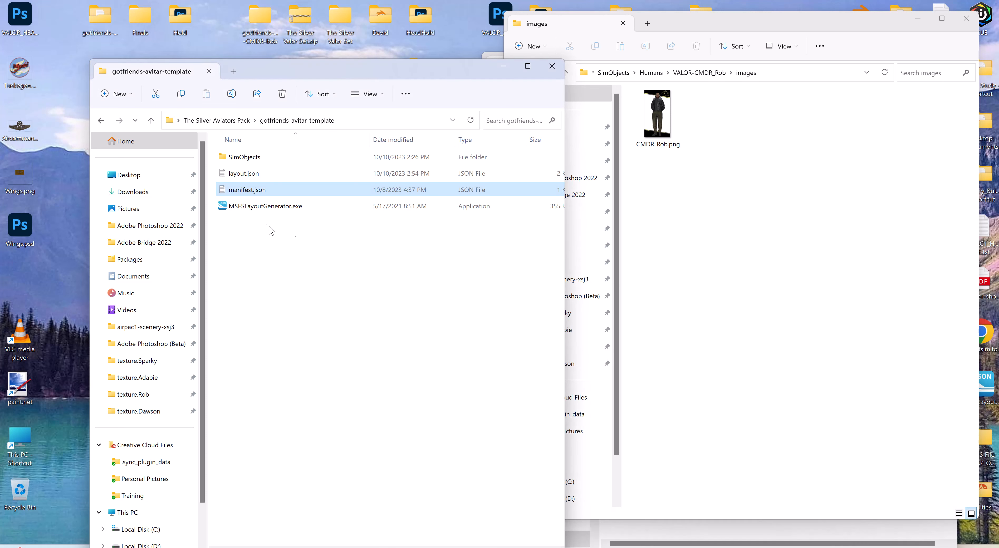
click(151, 120)
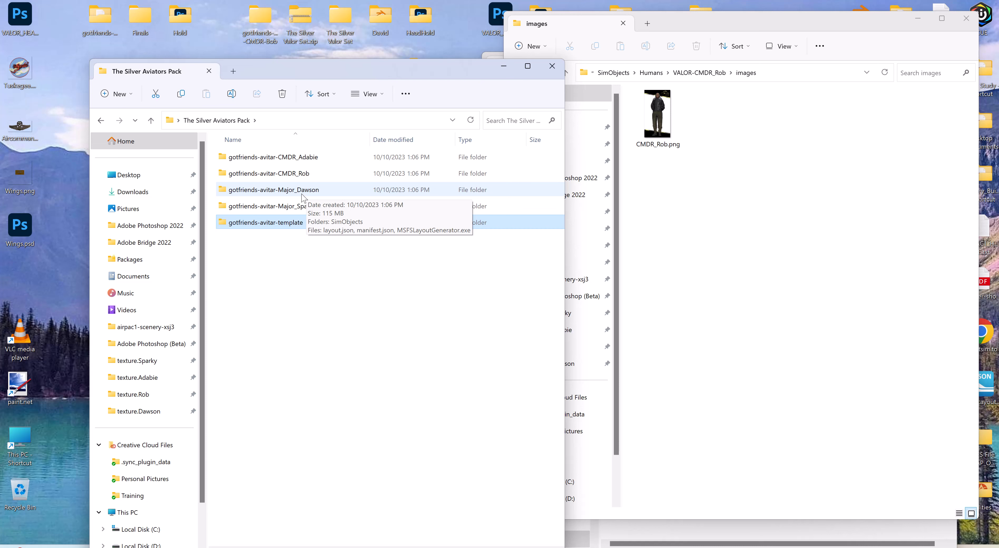
mouse_move(327, 176)
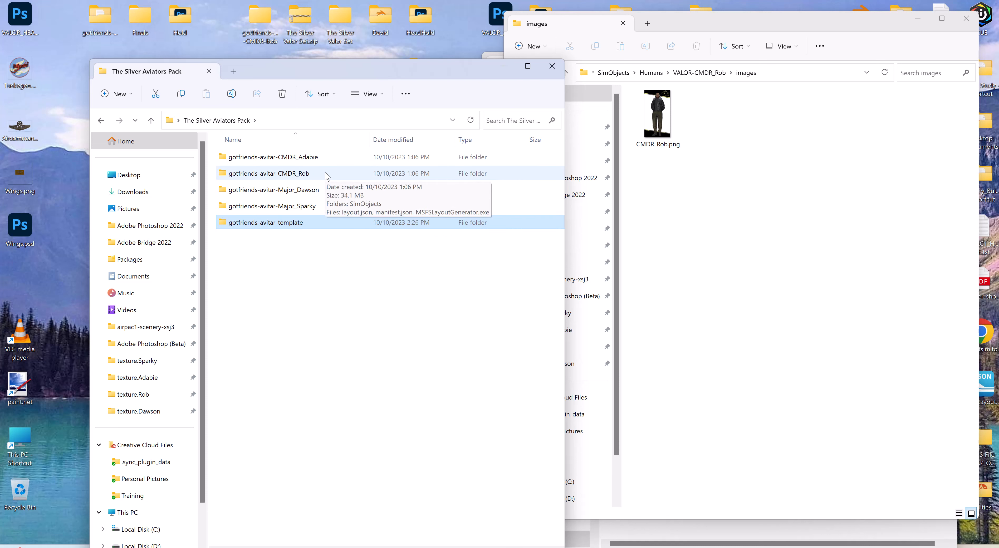